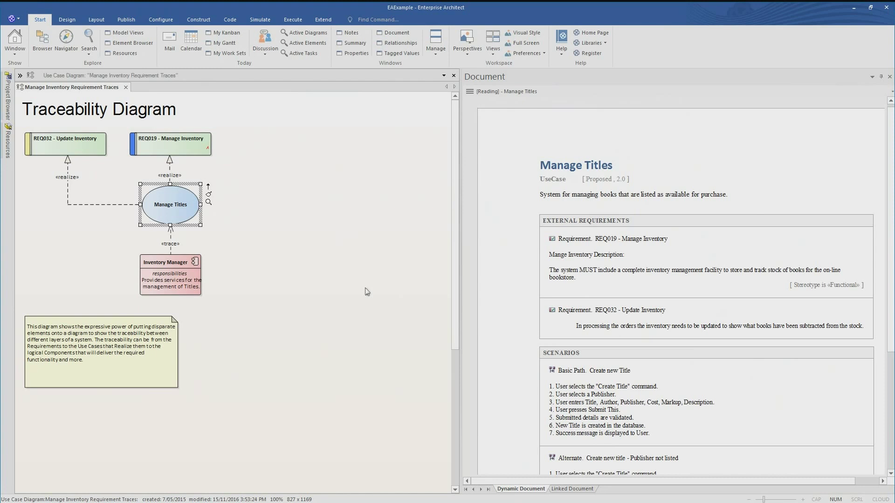
# Export the Inventory Manager component's dynamic document to the Desktop as a PDF file named sample-report
pyautogui.click(179, 282)
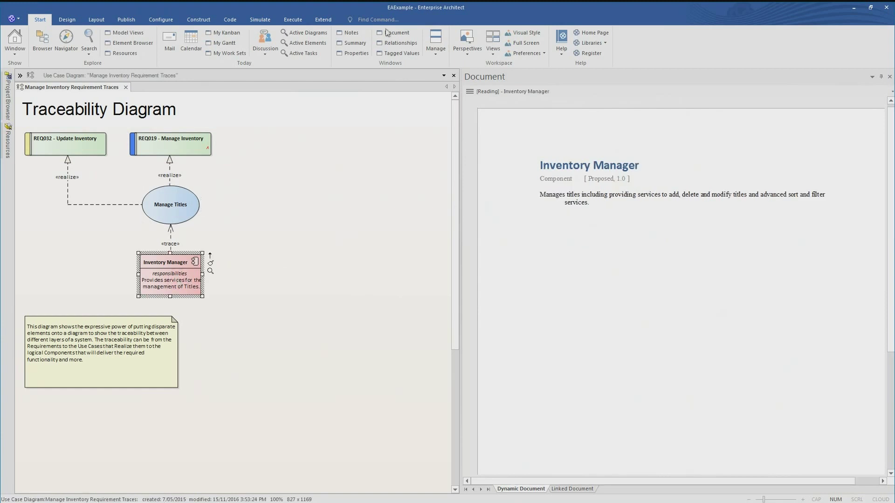
pyautogui.click(555, 180)
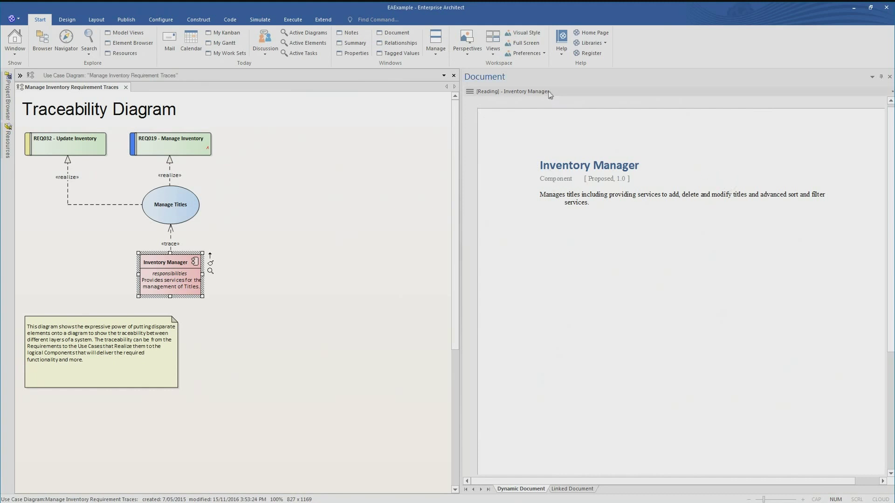
pyautogui.click(470, 92)
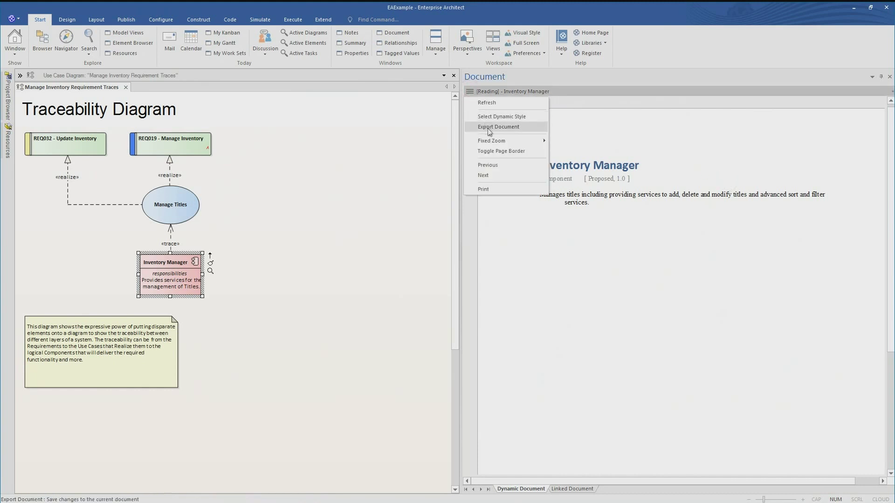
pyautogui.click(489, 129)
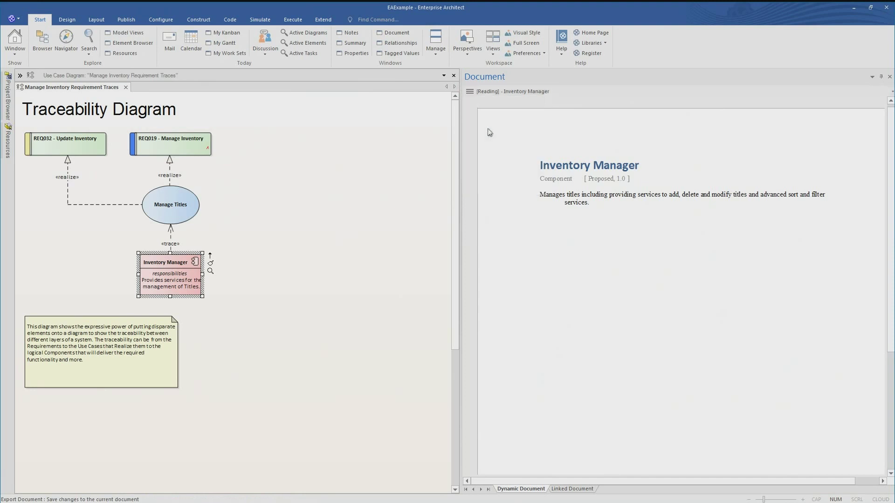
pyautogui.click(468, 327)
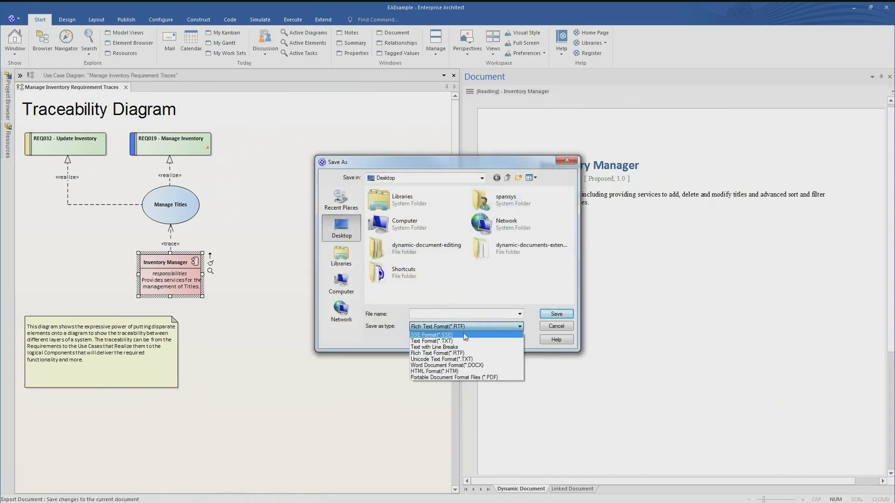
pyautogui.click(466, 378)
pyautogui.click(439, 314)
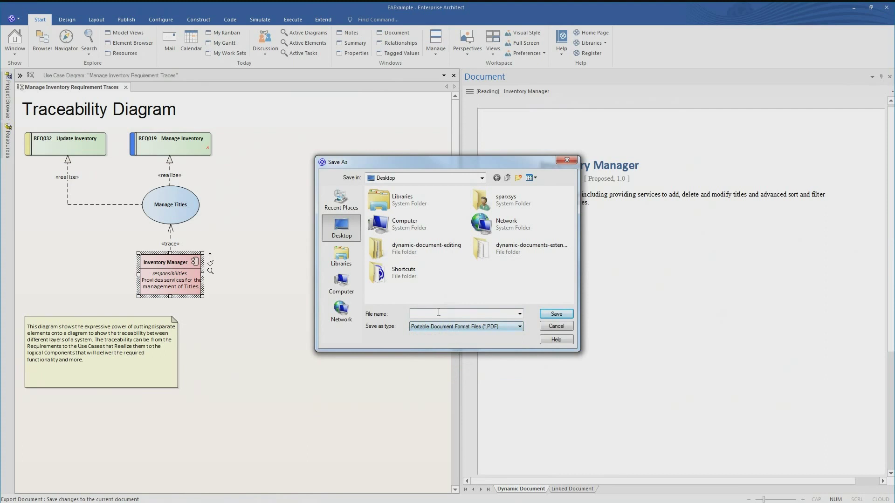
pyautogui.write('sample-report')
pyautogui.click(558, 315)
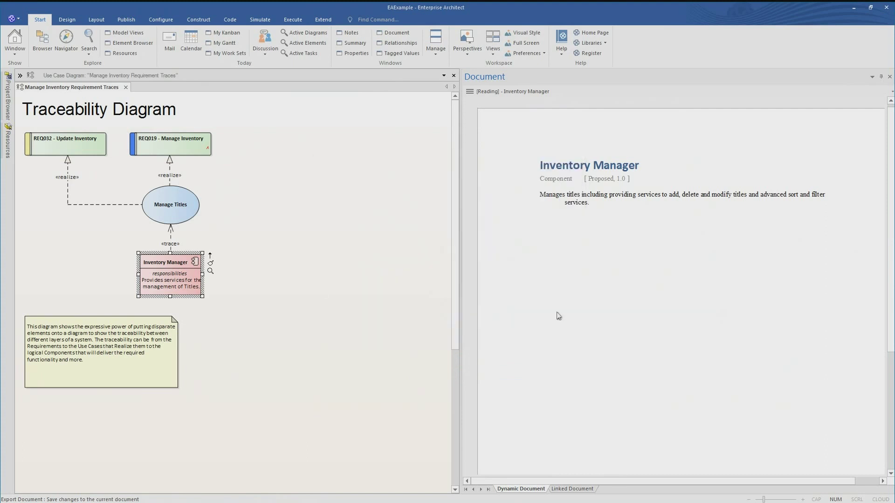
# Set the dynamic document style to DD-Relationships
pyautogui.click(470, 92)
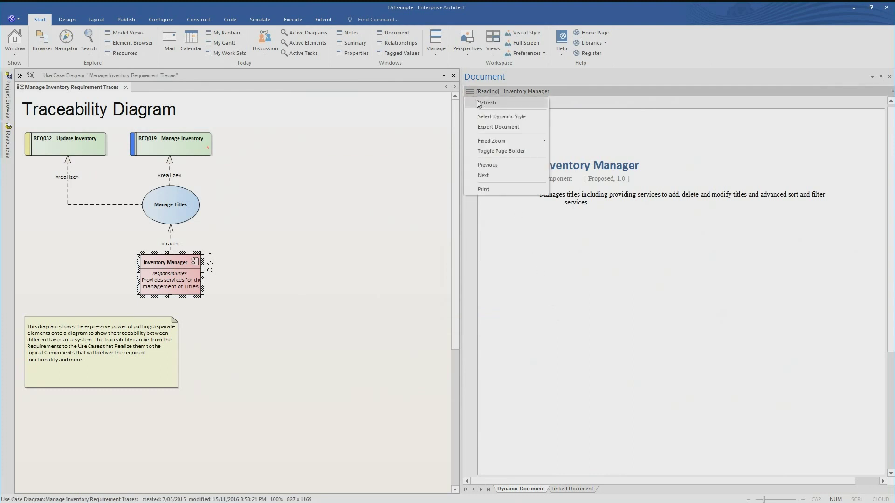
pyautogui.click(497, 117)
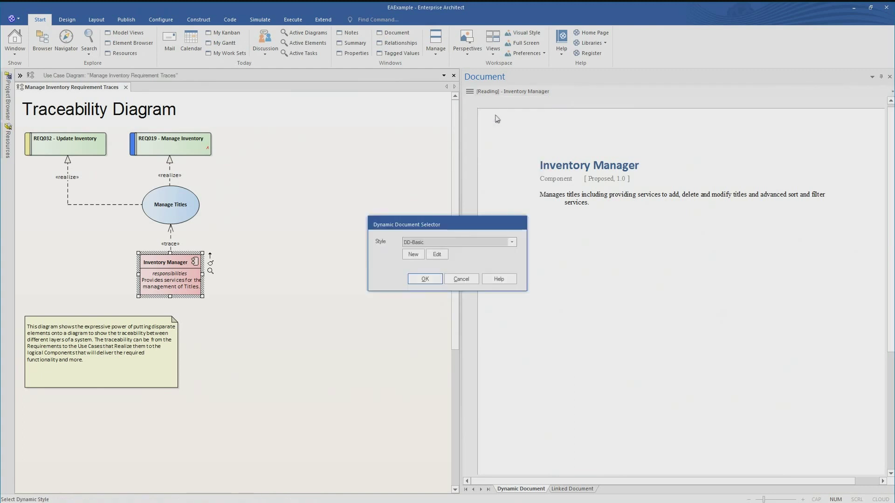
pyautogui.click(512, 242)
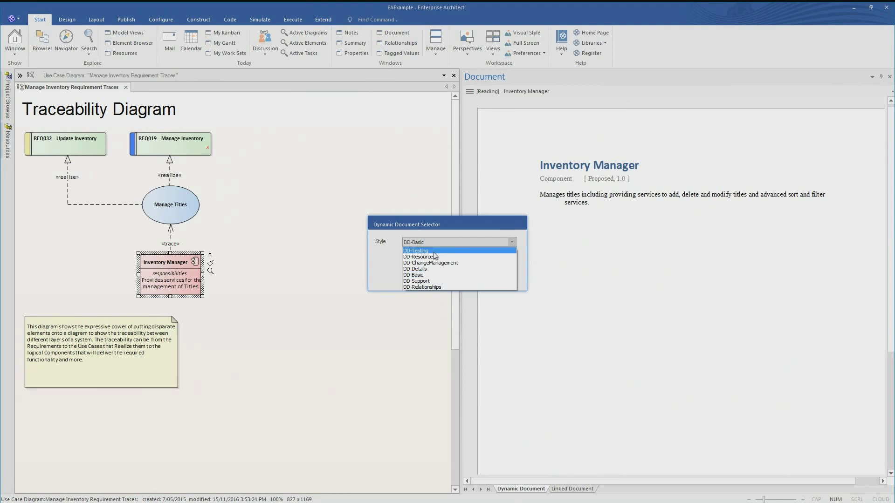
pyautogui.click(429, 288)
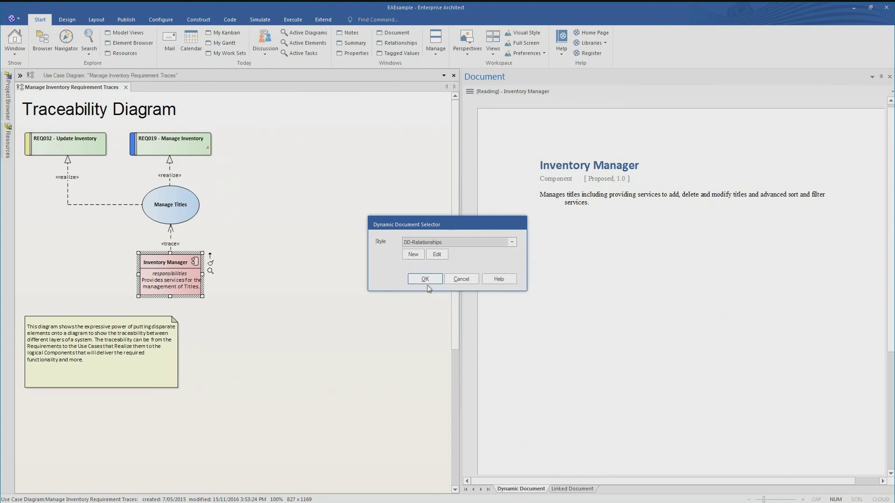
pyautogui.click(429, 284)
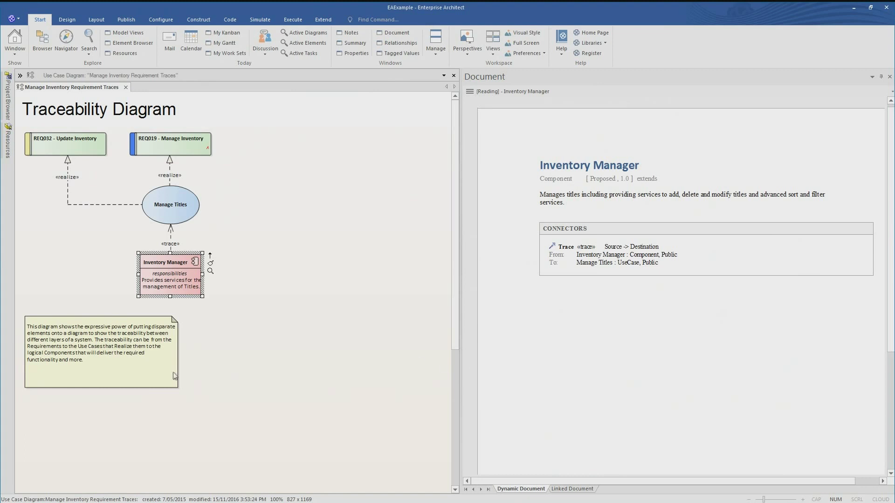
# View the dynamic documents for the diagram's note and the REQ032 - Update Inventory requirement
pyautogui.click(158, 378)
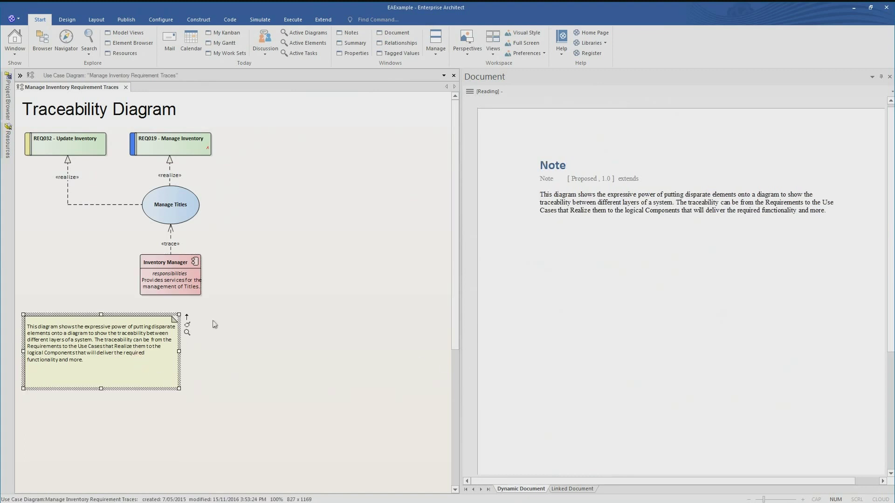
pyautogui.click(75, 139)
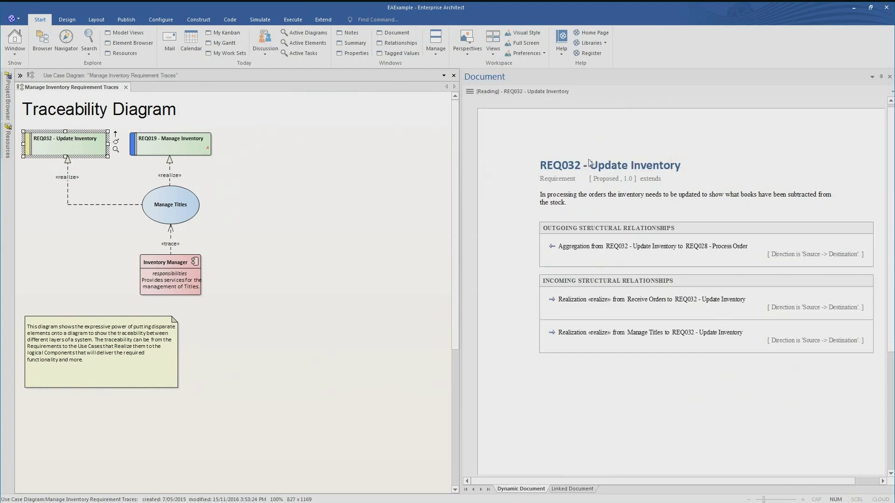
pyautogui.moveTo(691, 165); pyautogui.dragTo(532, 173)
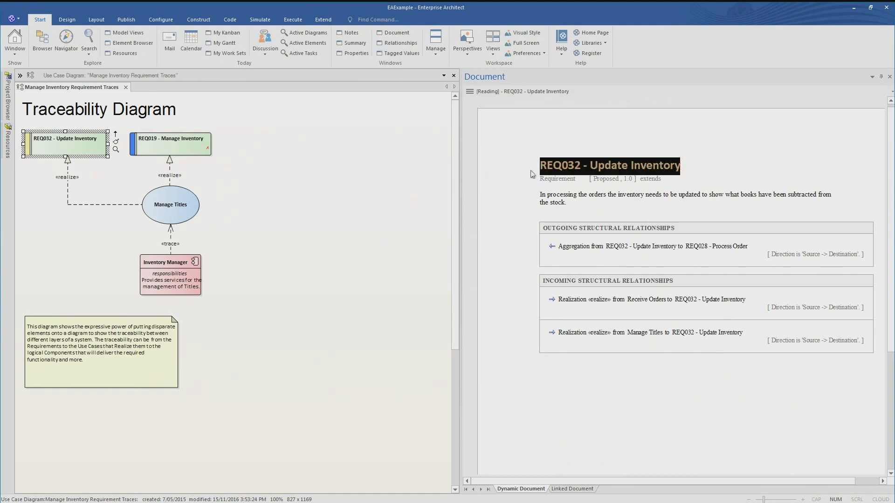
pyautogui.click(715, 170)
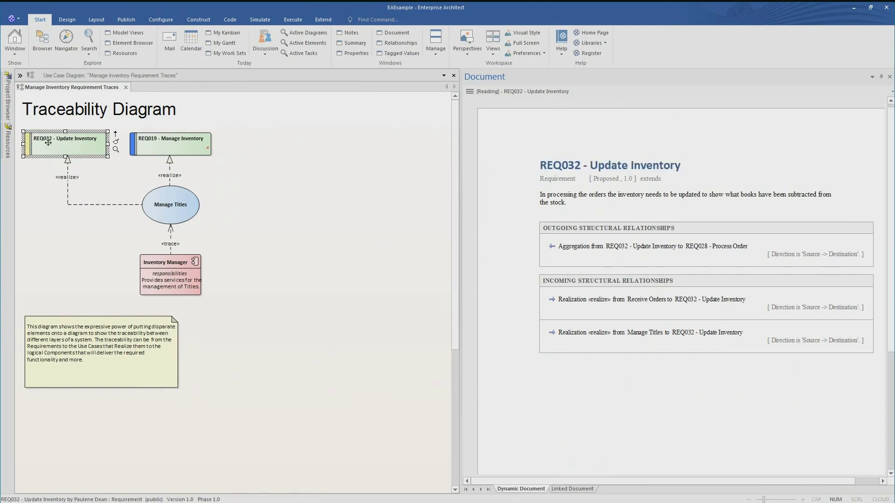
# Pin the Resources window open and create a dynamic document style named DD, the presenter's first name and Webinar-Example, joined with hyphens
pyautogui.moveTo(9, 151)
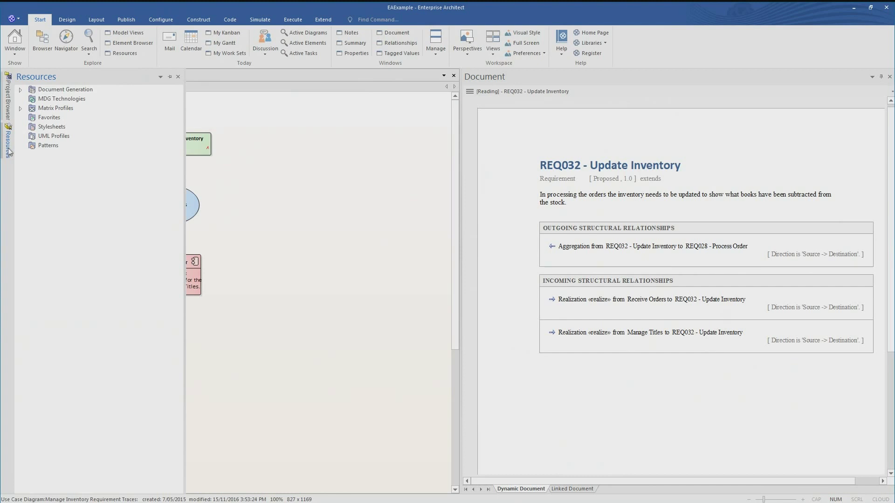
pyautogui.click(170, 76)
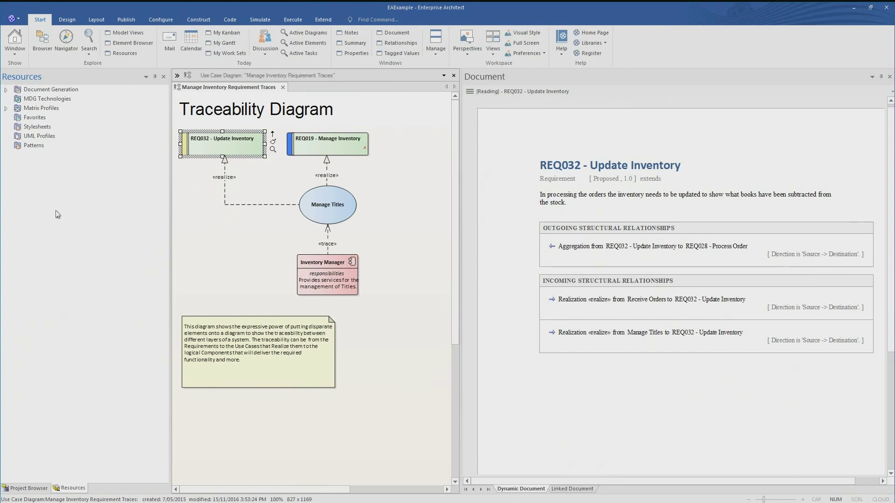
pyautogui.click(6, 90)
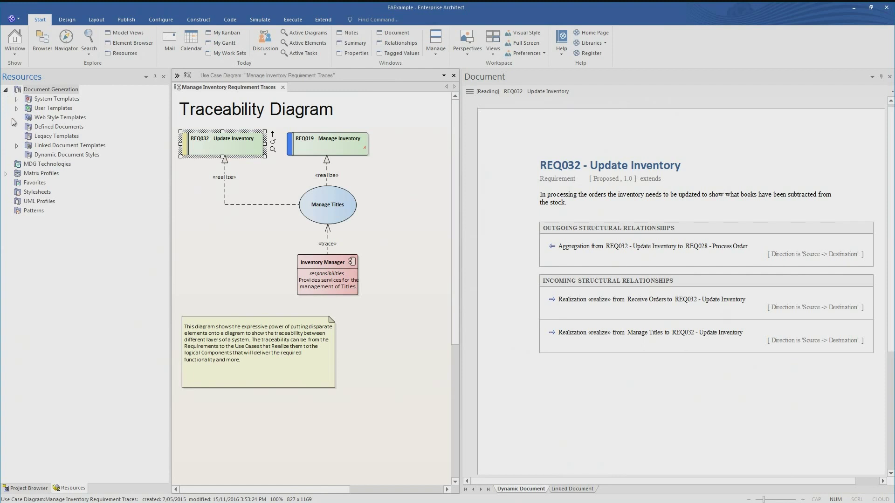
pyautogui.click(32, 155)
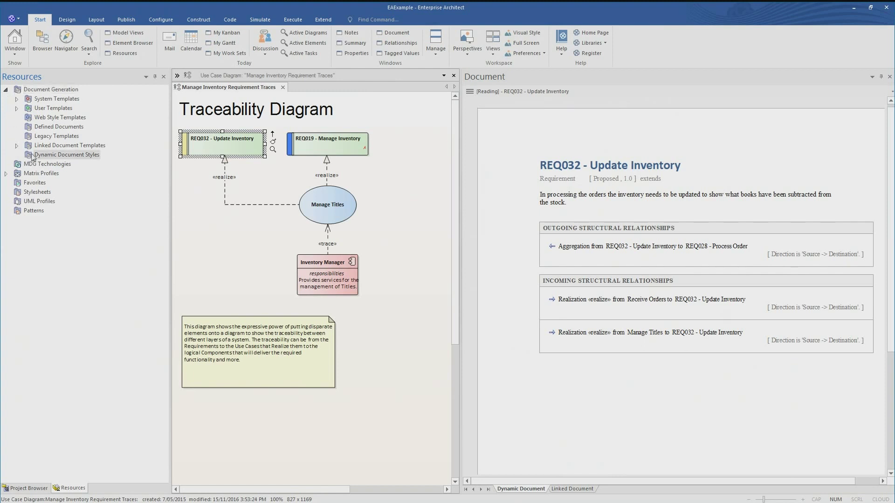
pyautogui.rightClick(32, 157)
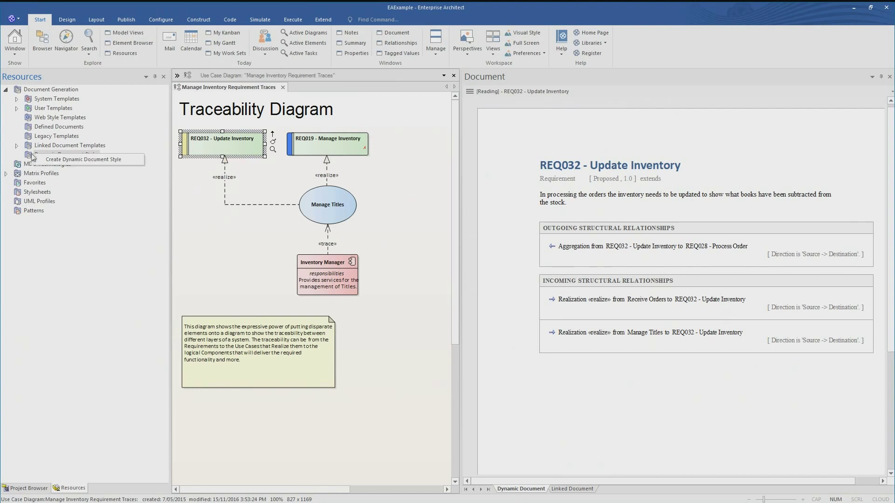
pyautogui.click(34, 158)
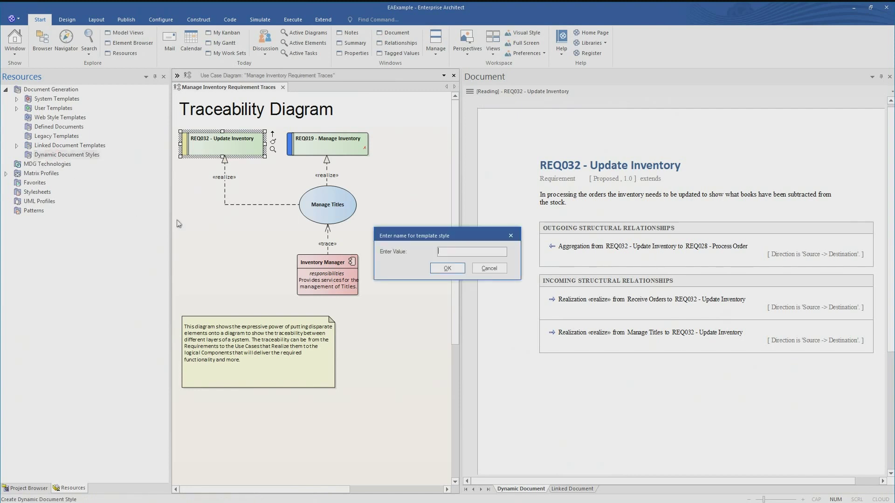
pyautogui.write('DD-Scott-Webinar-Example')
pyautogui.click(446, 270)
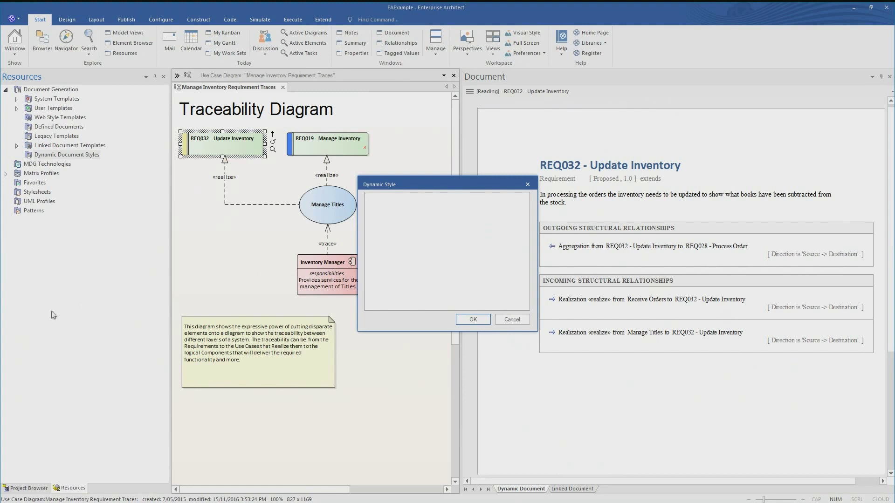
# Open the help page on dynamic documents and copy the Requirement::DD-Support line from its style template example
pyautogui.press('F1')
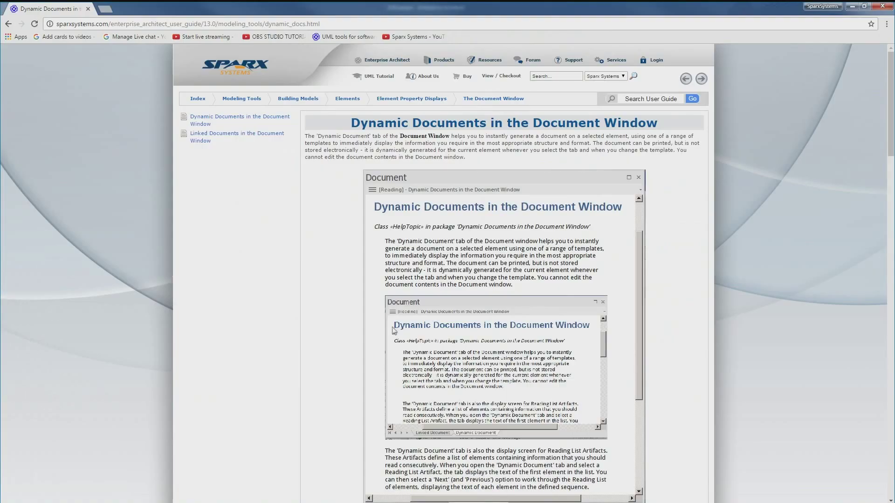
pyautogui.scroll(-20, 685, 234)
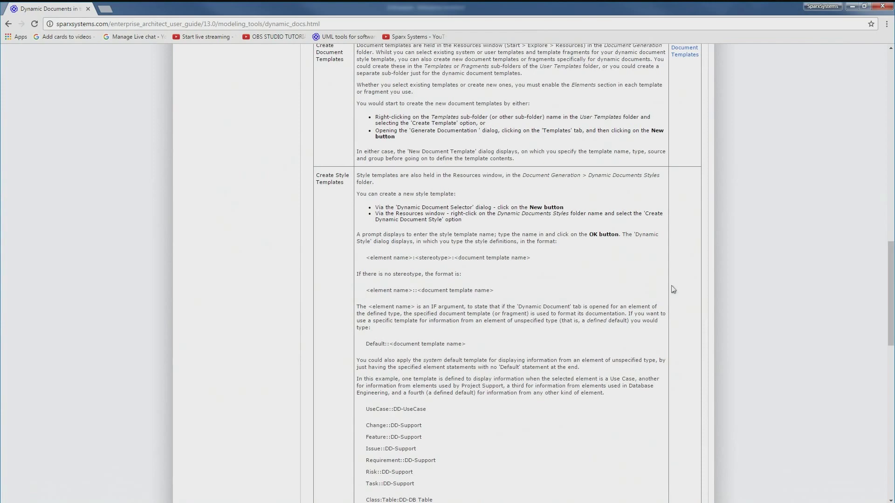
pyautogui.scroll(-3, 673, 289)
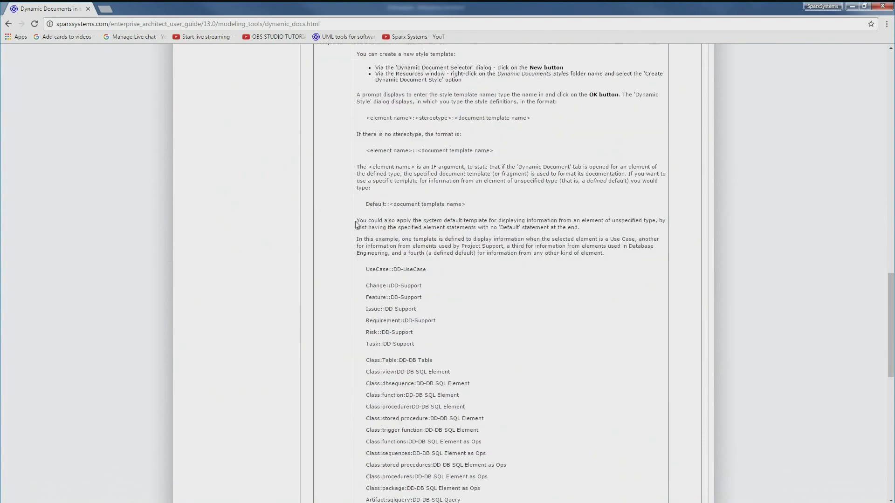
pyautogui.scroll(-2, 375, 241)
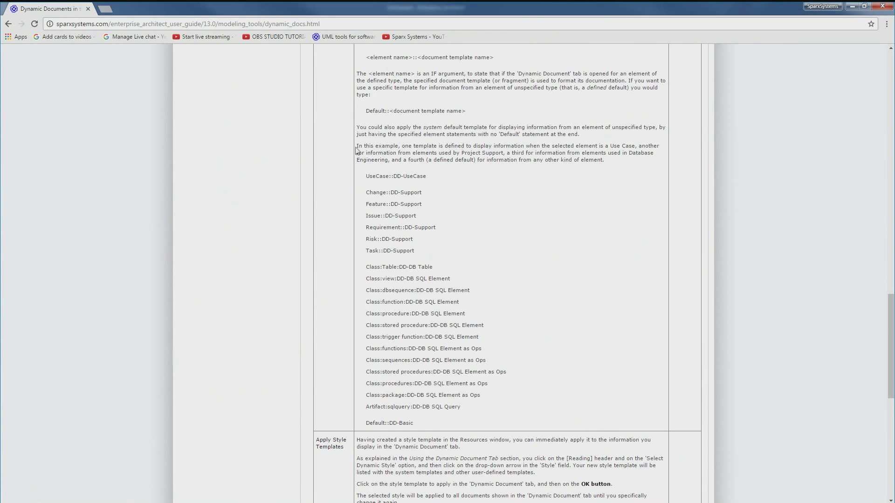
pyautogui.moveTo(377, 146); pyautogui.dragTo(437, 147)
pyautogui.click(441, 160)
pyautogui.click(441, 231)
pyautogui.moveTo(441, 230); pyautogui.dragTo(366, 226)
pyautogui.hotkey('ctrl', 'c')
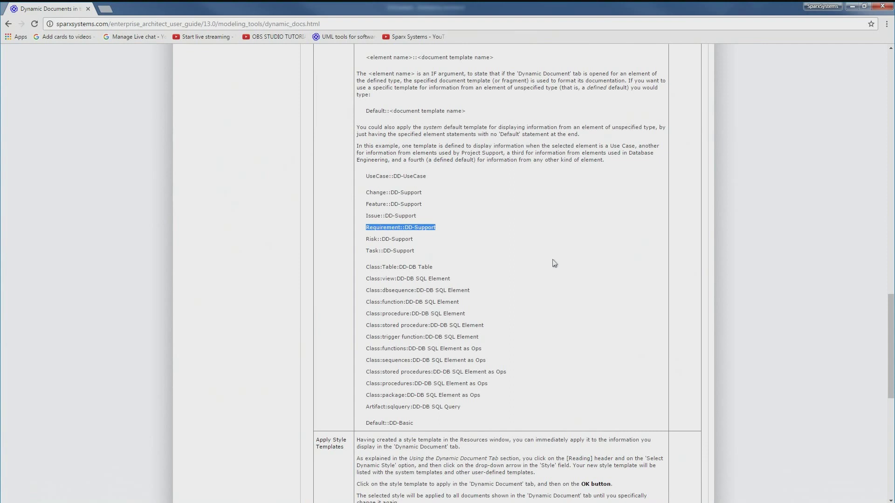
# Return to Enterprise Architect, paste Requirement::DD-Support as the new dynamic style's definition and save it
pyautogui.click(852, 7)
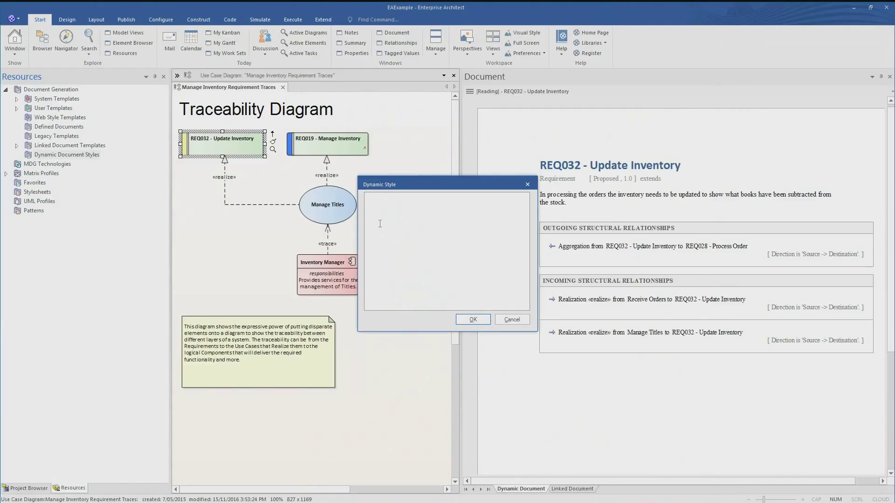
pyautogui.click(395, 199)
pyautogui.hotkey('ctrl', 'v')
pyautogui.click(472, 320)
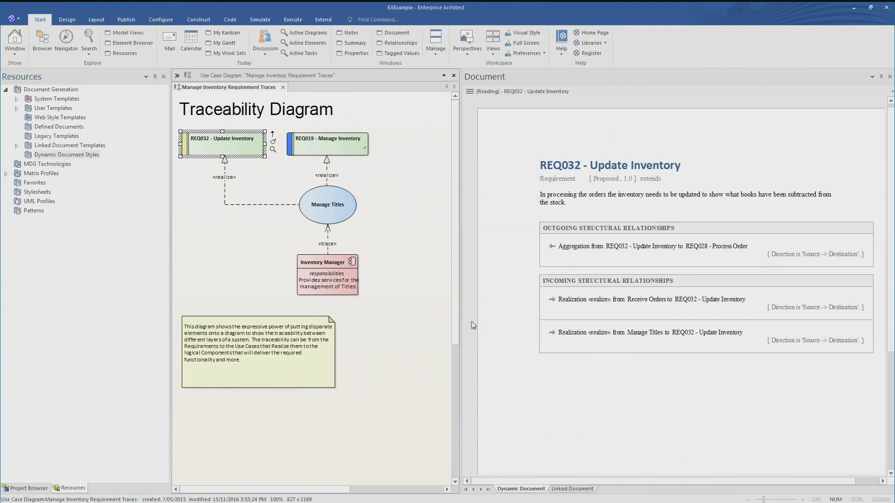
# Apply the newly created Webinar-Example style to the REQ032 - Update Inventory dynamic document
pyautogui.click(469, 92)
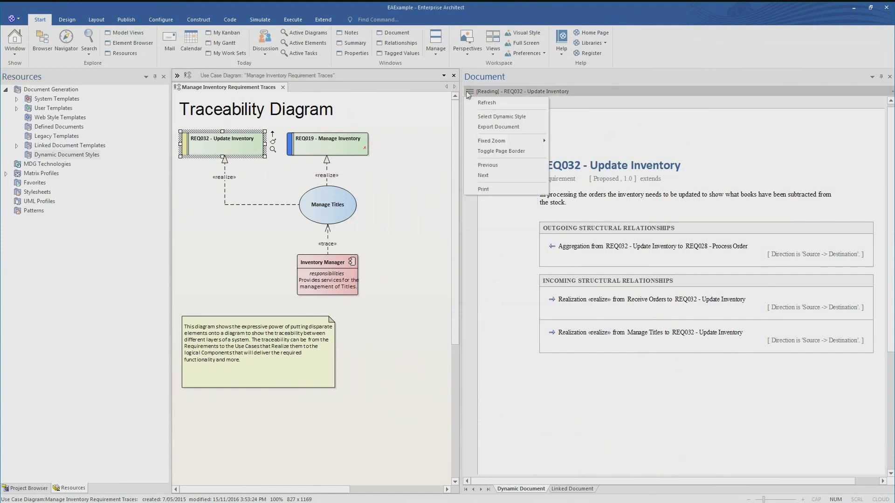
pyautogui.click(487, 117)
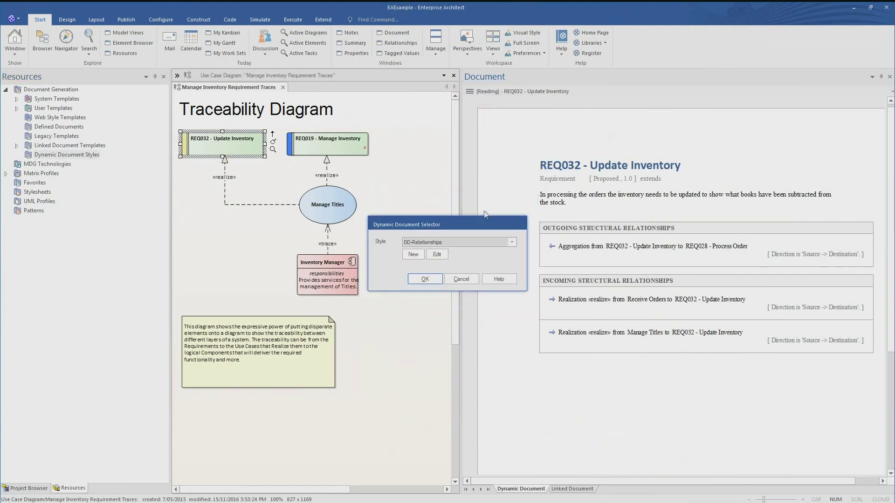
pyautogui.click(513, 248)
pyautogui.click(471, 252)
pyautogui.click(426, 279)
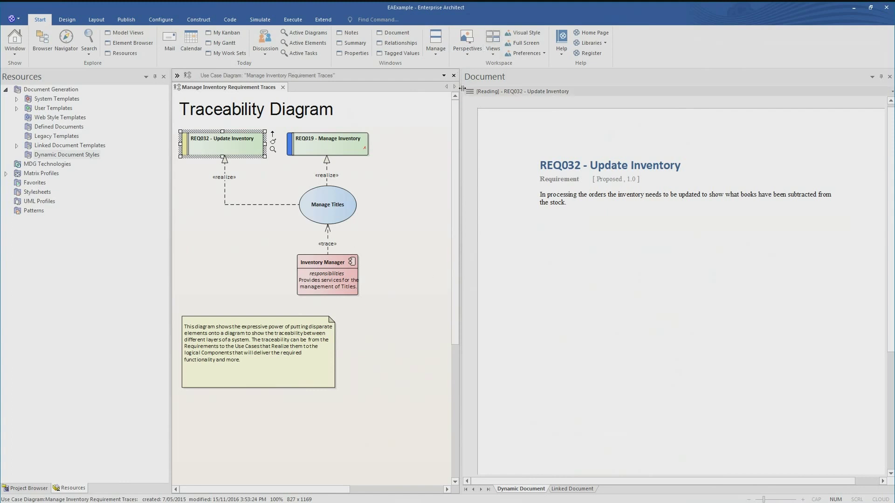
# Change the Webinar-Example dynamic style's definition to Requirement::DD-Basic and apply it to the REQ032 - Update Inventory document
pyautogui.click(469, 91)
pyautogui.click(494, 116)
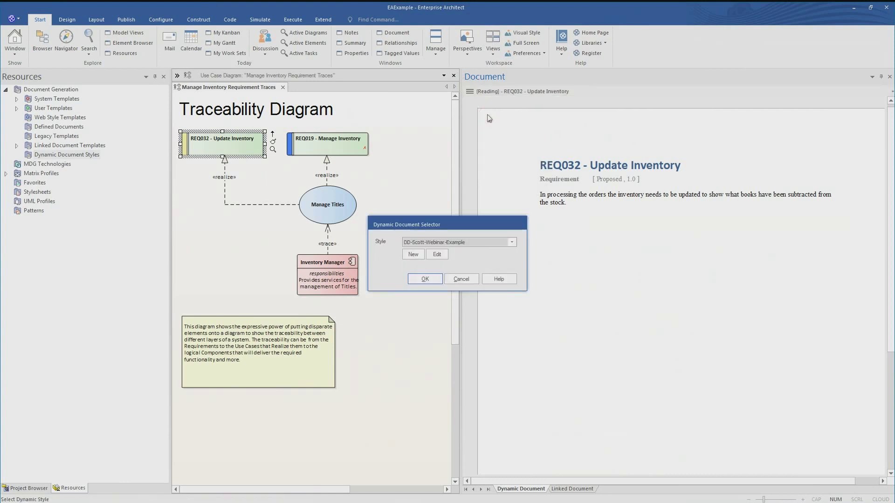
pyautogui.click(436, 255)
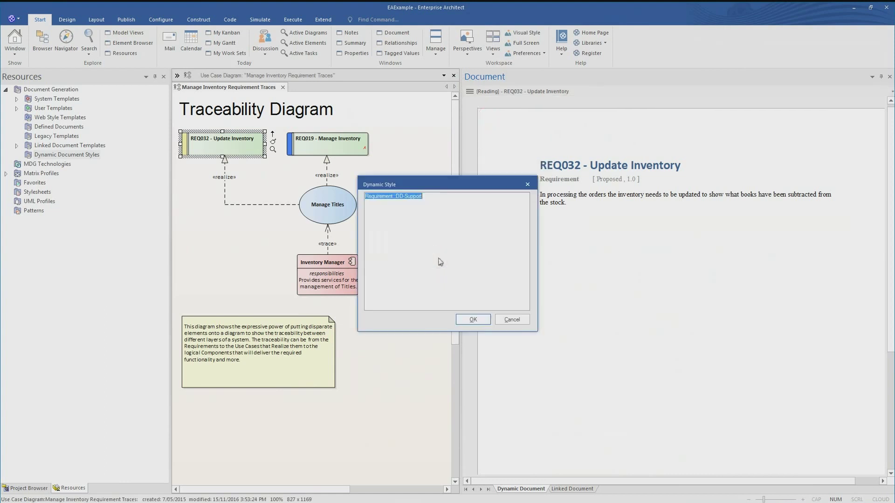
pyautogui.click(418, 196)
pyautogui.press('BackSpace')
pyautogui.press('BackSpace')
pyautogui.press('BackSpace')
pyautogui.press('BackSpace')
pyautogui.press('BackSpace')
pyautogui.press('BackSpace')
pyautogui.press('BackSpace')
pyautogui.write('Basic')
pyautogui.click(481, 321)
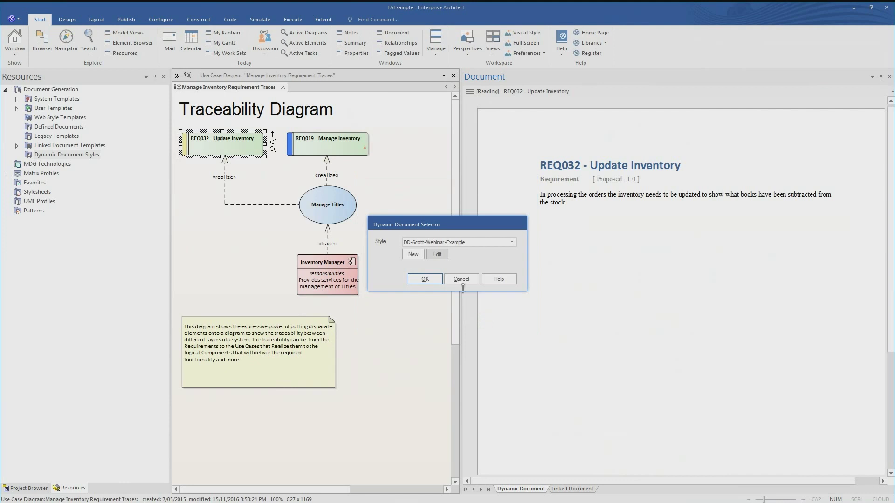
pyautogui.click(425, 280)
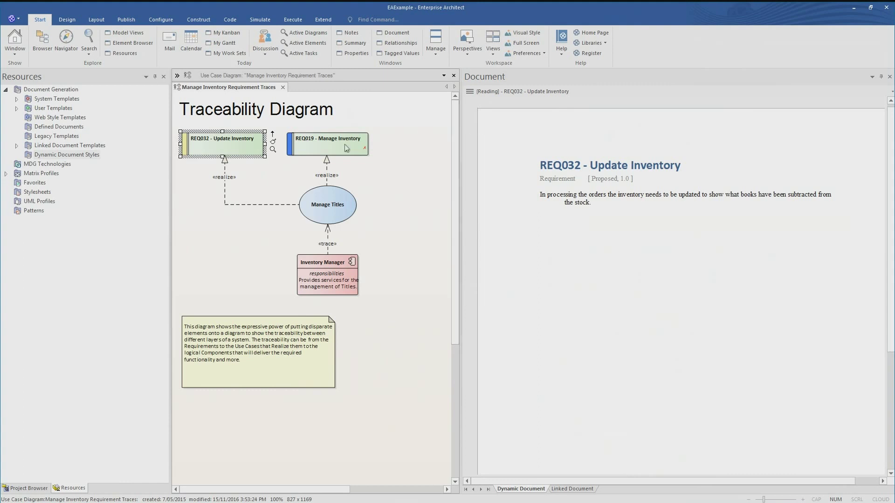
# Select the Manage Titles use case and open the Webinar-Example dynamic style's definition for editing
pyautogui.click(330, 213)
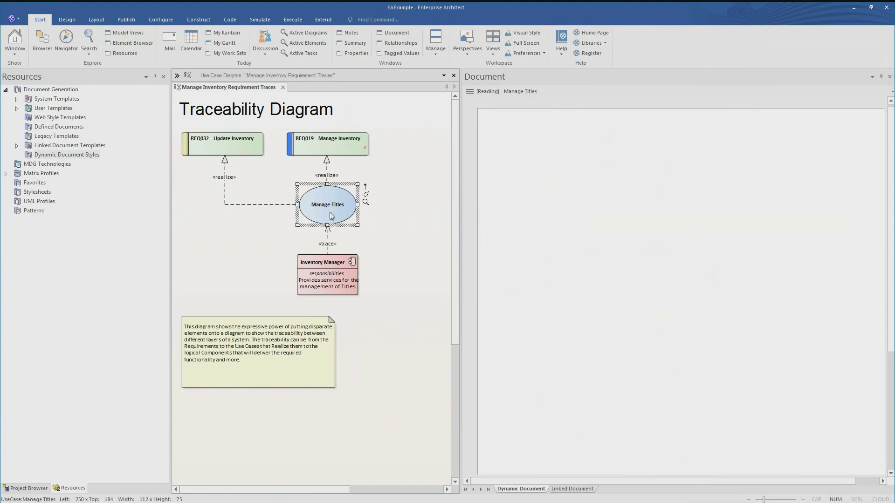
pyautogui.click(472, 91)
pyautogui.click(484, 117)
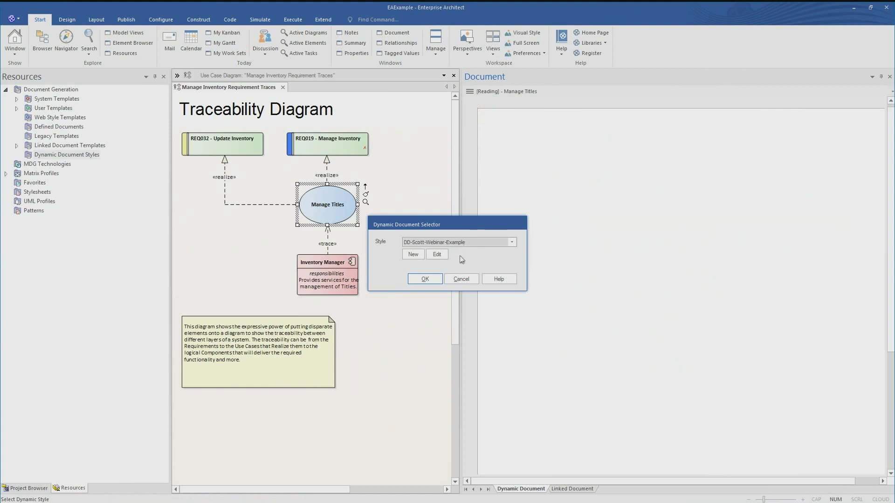
pyautogui.click(438, 255)
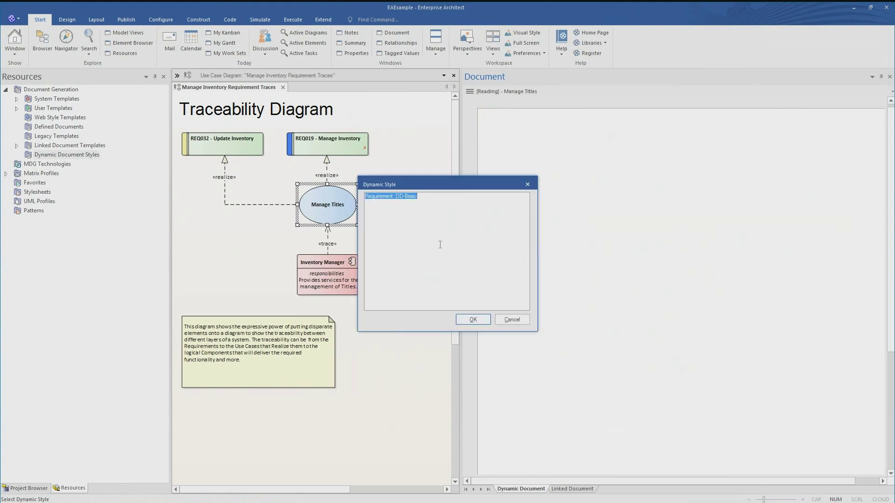
pyautogui.click(434, 228)
# Switch to the browser help page and copy the UseCase::DD-UseCase line from its style template example
pyautogui.hotkey('alt', 'Tab')
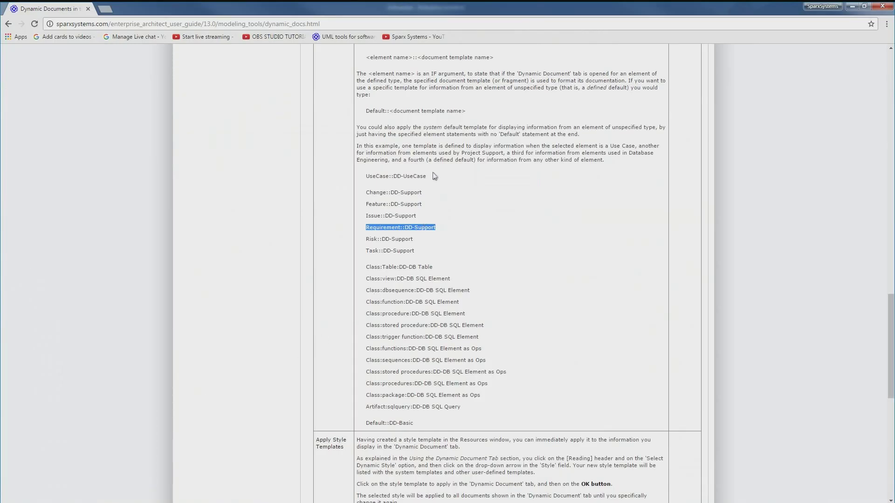
pyautogui.moveTo(430, 180); pyautogui.dragTo(365, 177)
pyautogui.hotkey('ctrl', 'c')
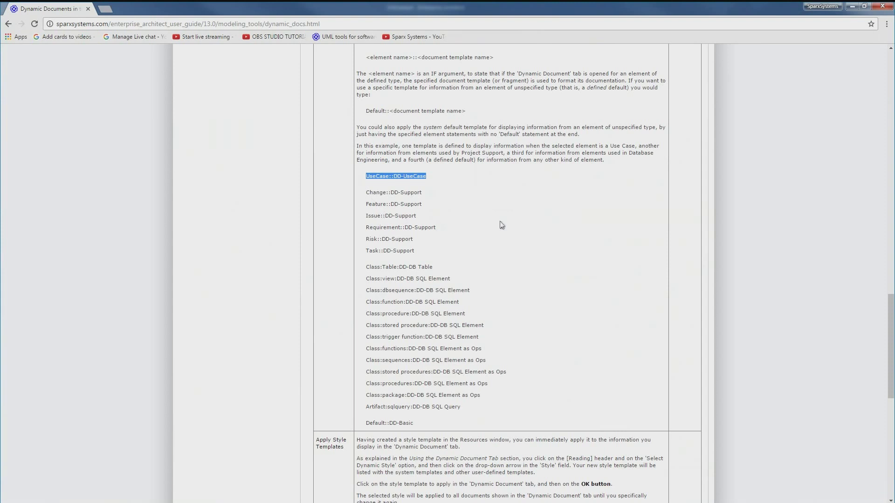
# Return to Enterprise Architect, add UseCase::DD-UseCase as a second line of the style, apply it and review the Manage Titles document
pyautogui.click(853, 6)
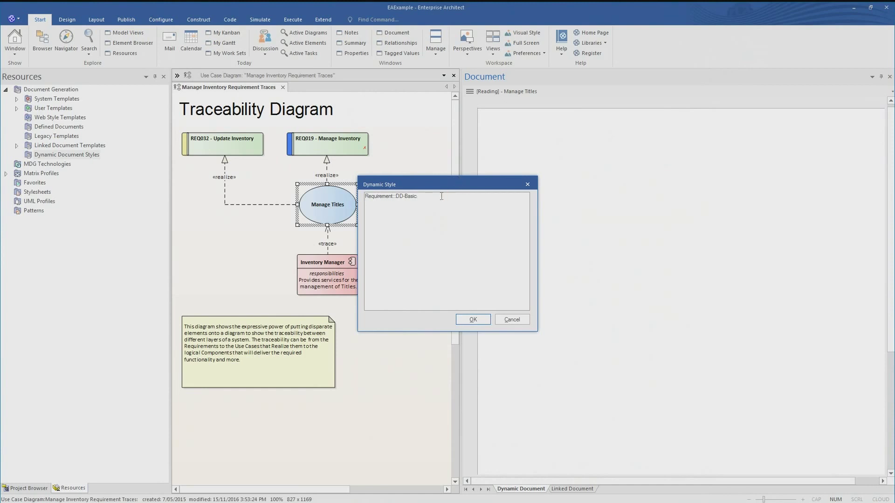
pyautogui.press('Return')
pyautogui.hotkey('ctrl', 'v')
pyautogui.click(484, 320)
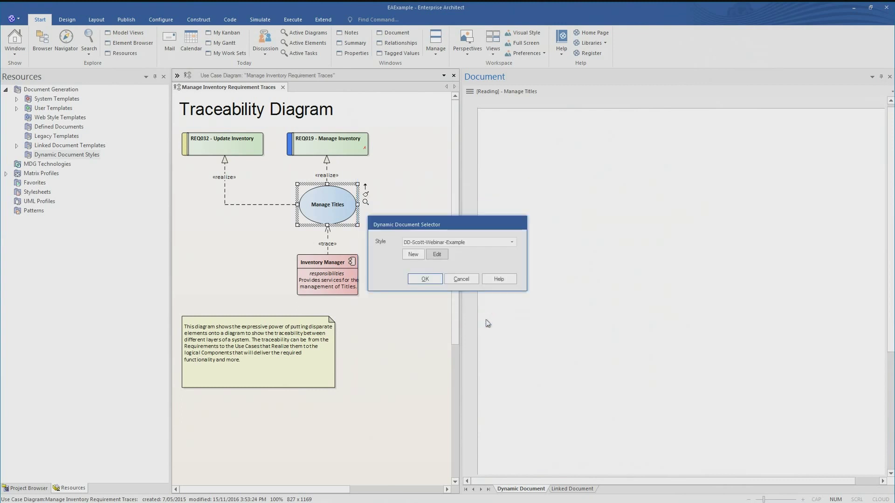
pyautogui.click(436, 280)
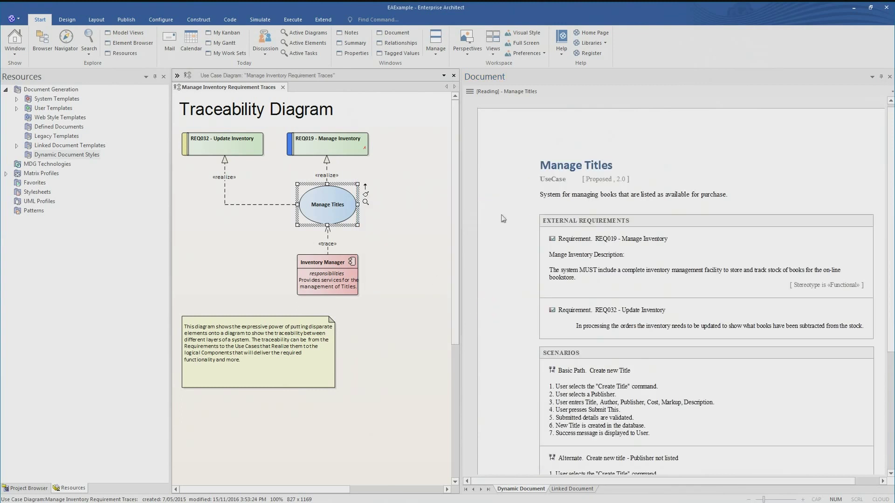
pyautogui.scroll(-3, 612, 227)
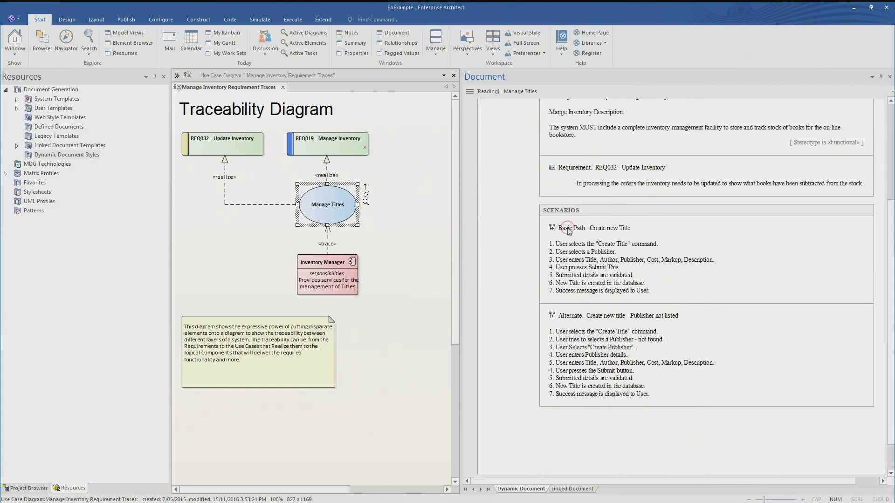
pyautogui.scroll(3, 590, 359)
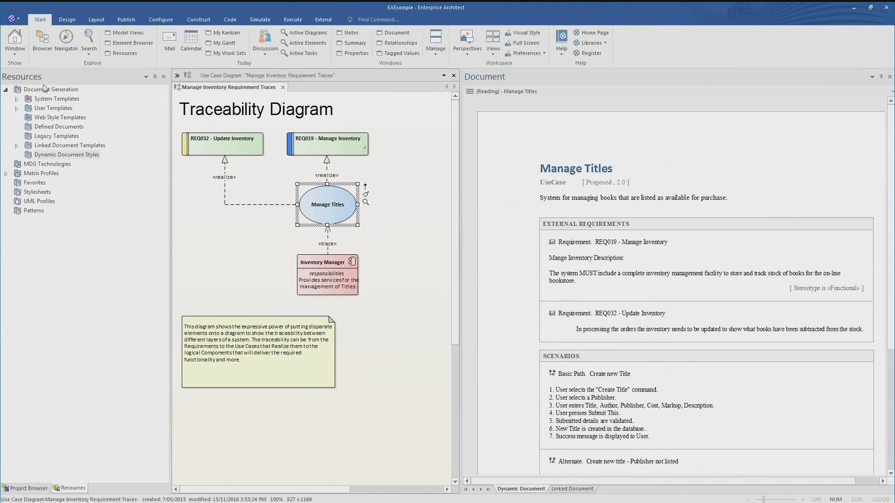
# View the DD-Basic and DD-UseCase templates in turn among the dynamic system templates, closing each one after viewing
pyautogui.click(17, 99)
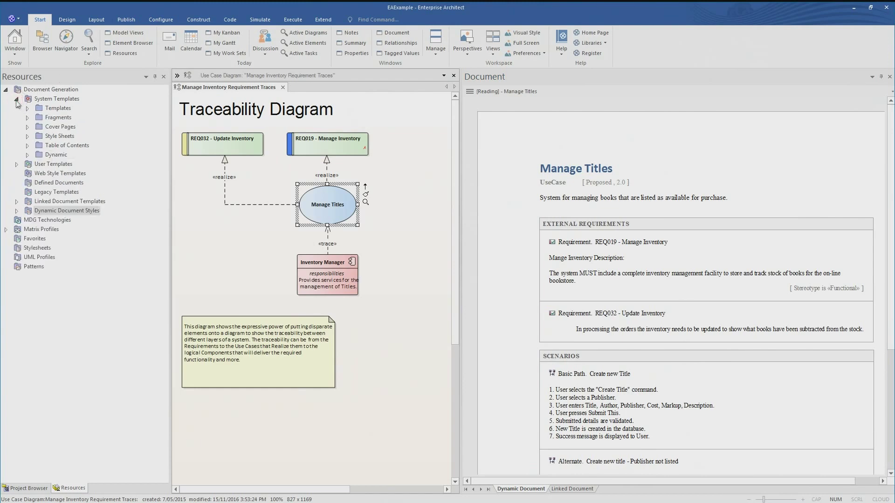
pyautogui.click(27, 155)
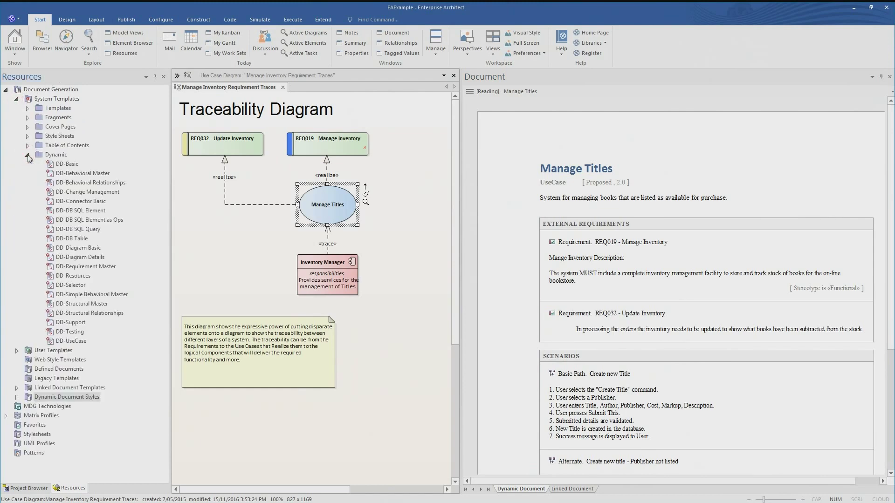
pyautogui.doubleClick(65, 164)
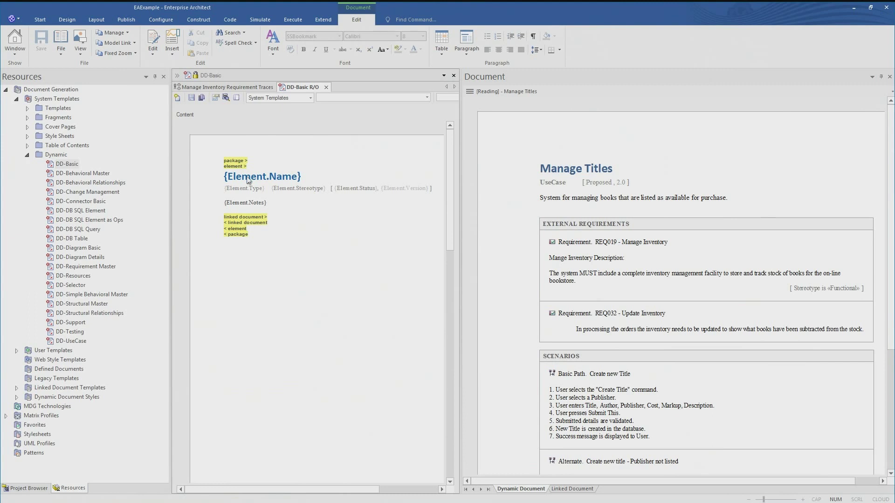
pyautogui.click(267, 180)
pyautogui.click(326, 87)
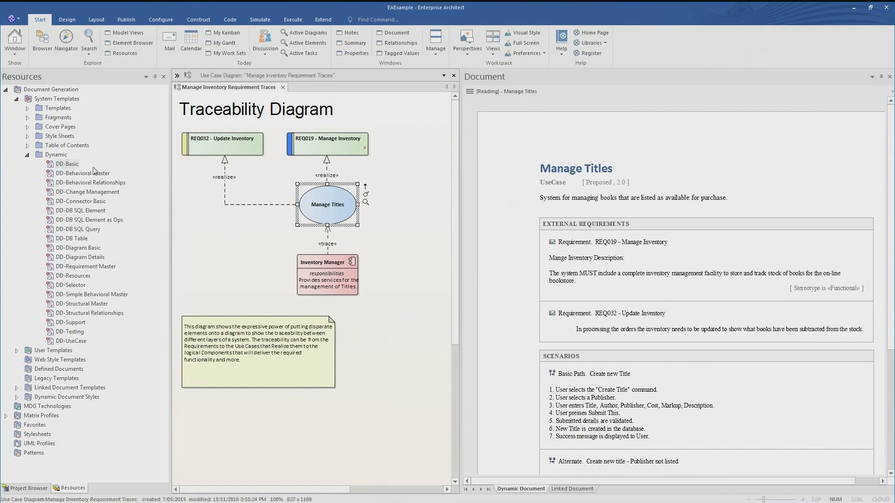
pyautogui.doubleClick(77, 342)
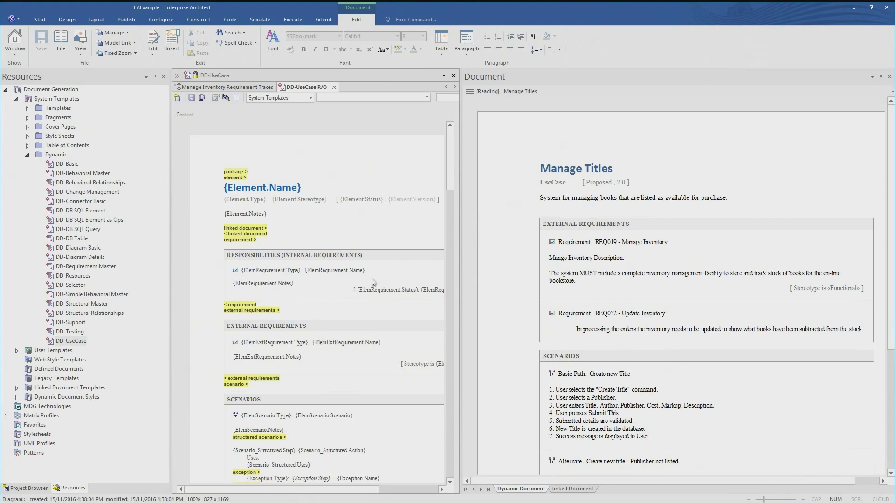
pyautogui.click(335, 87)
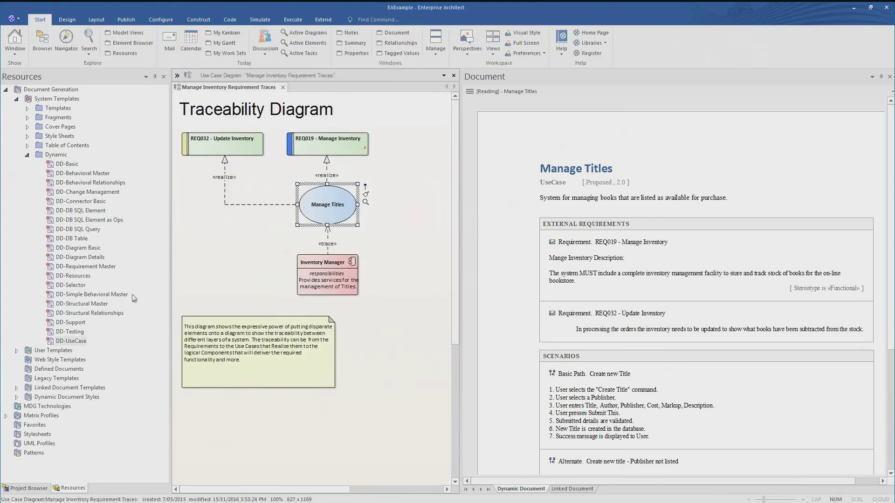
# Override the DD-UseCase system template with an editable user template and close the opened template
pyautogui.rightClick(73, 344)
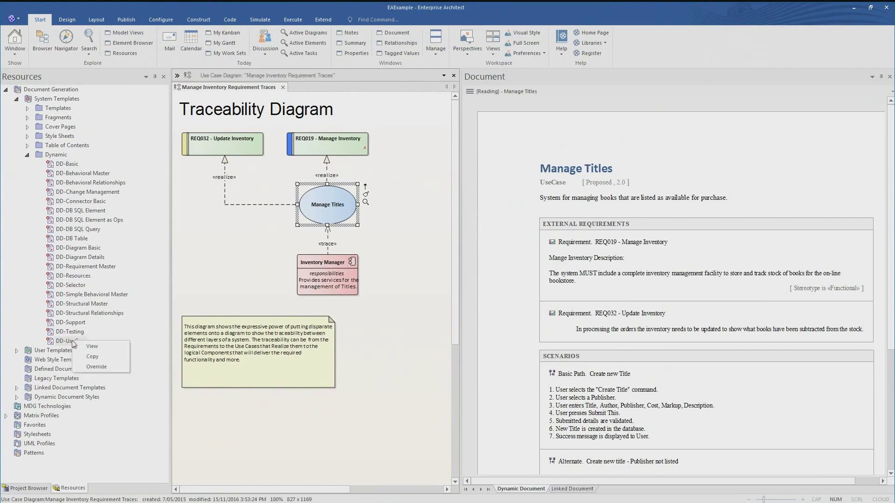
pyautogui.click(105, 368)
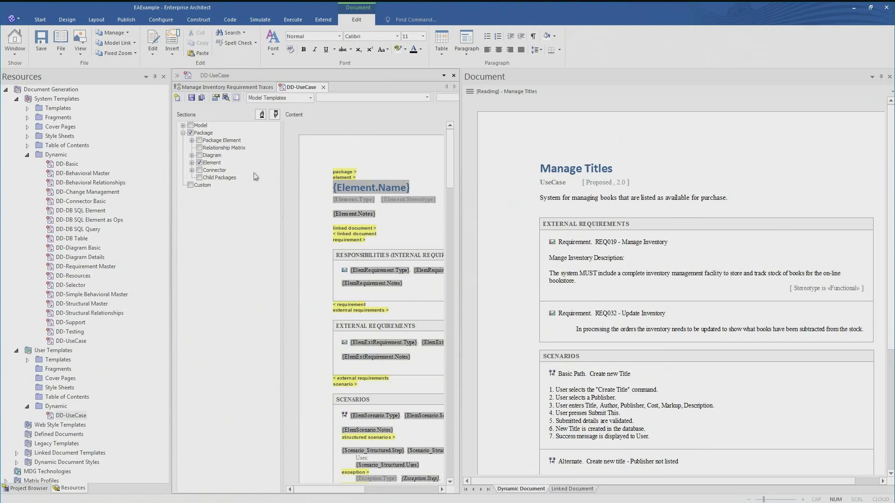
pyautogui.click(323, 88)
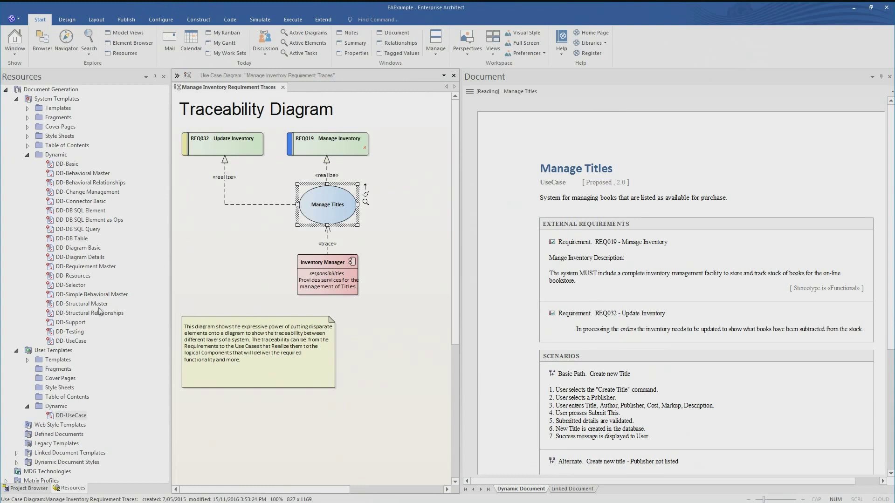
# Open the DD-UseCase template from the dynamic user templates and close the Document window to widen the editor
pyautogui.click(64, 418)
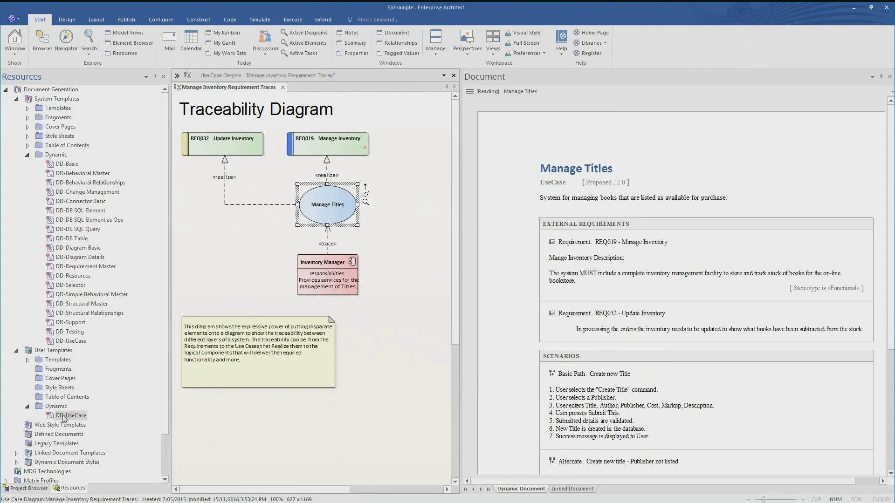
pyautogui.doubleClick(64, 418)
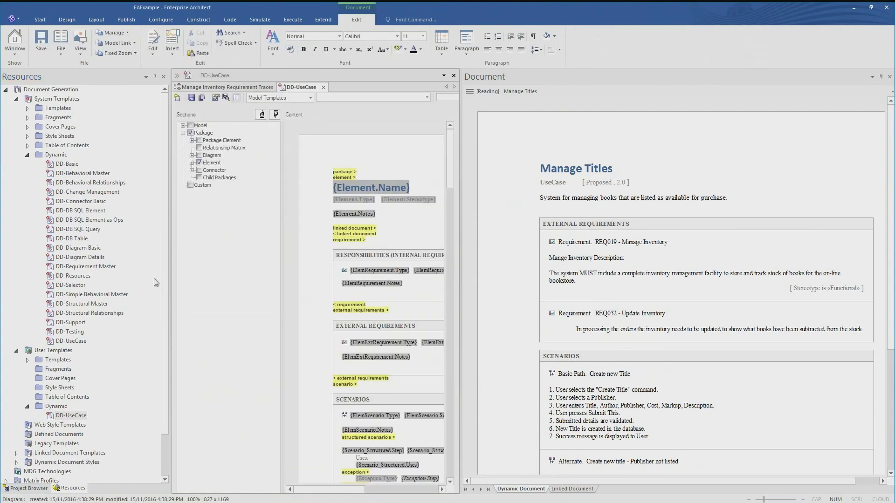
pyautogui.click(889, 76)
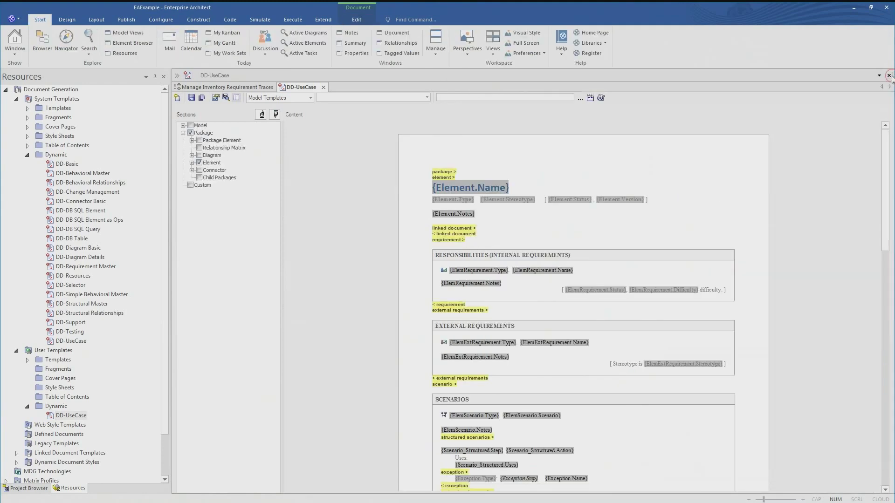
# Format the {Element.Name} field in the DD-UseCase user template with font size 28 and dark blue text
pyautogui.click(561, 176)
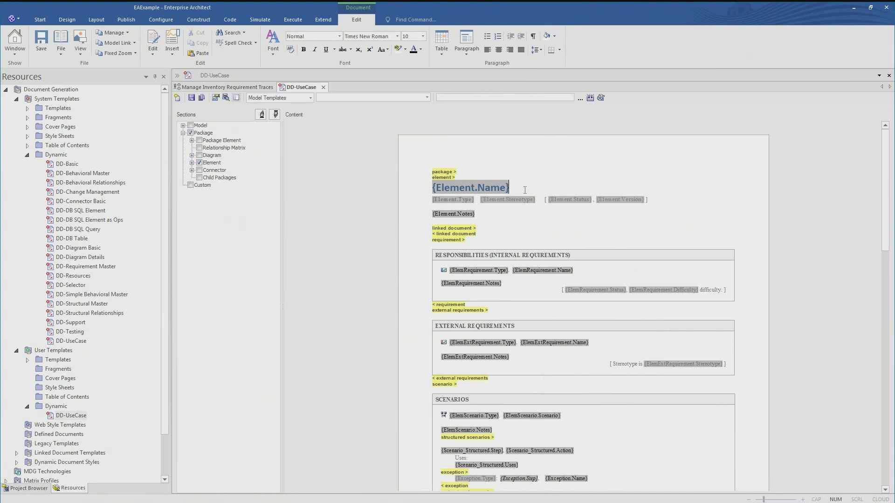
pyautogui.moveTo(525, 190); pyautogui.dragTo(432, 189)
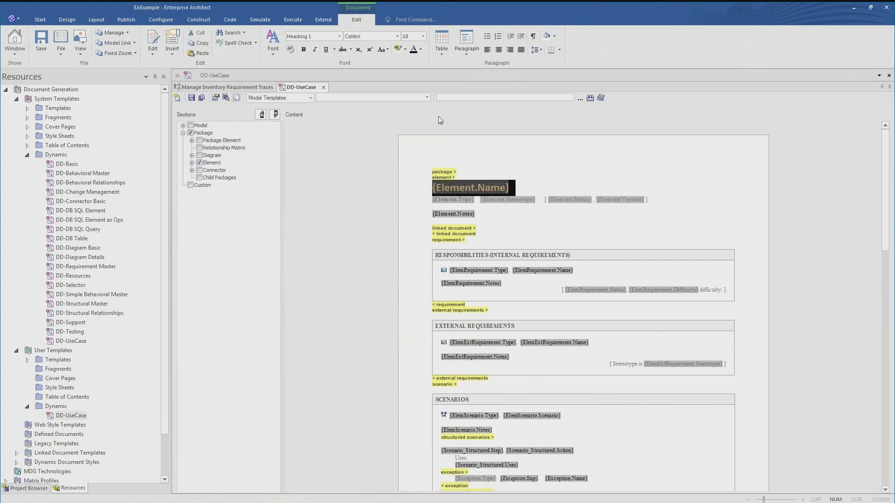
pyautogui.click(423, 37)
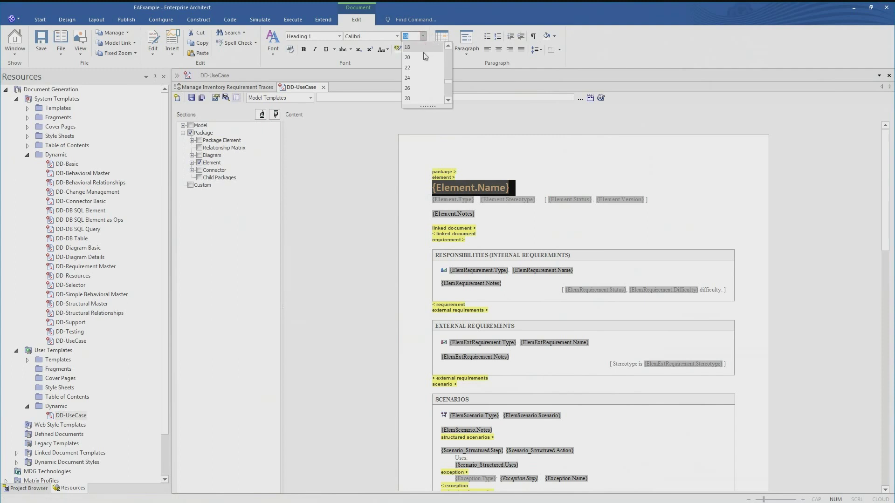
pyautogui.click(415, 99)
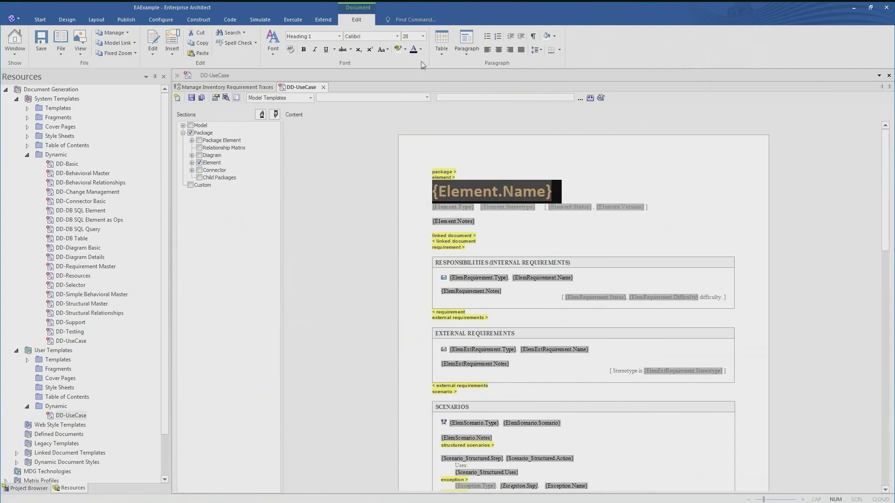
pyautogui.click(420, 49)
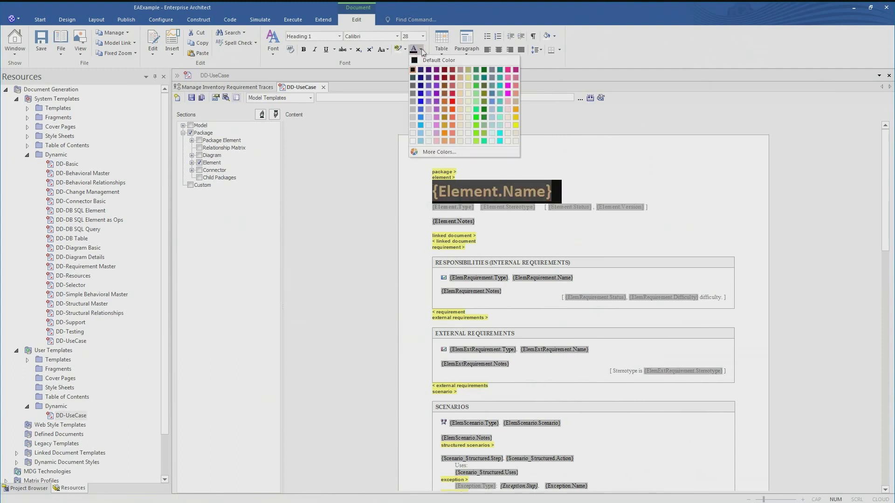
pyautogui.click(422, 85)
pyautogui.click(568, 192)
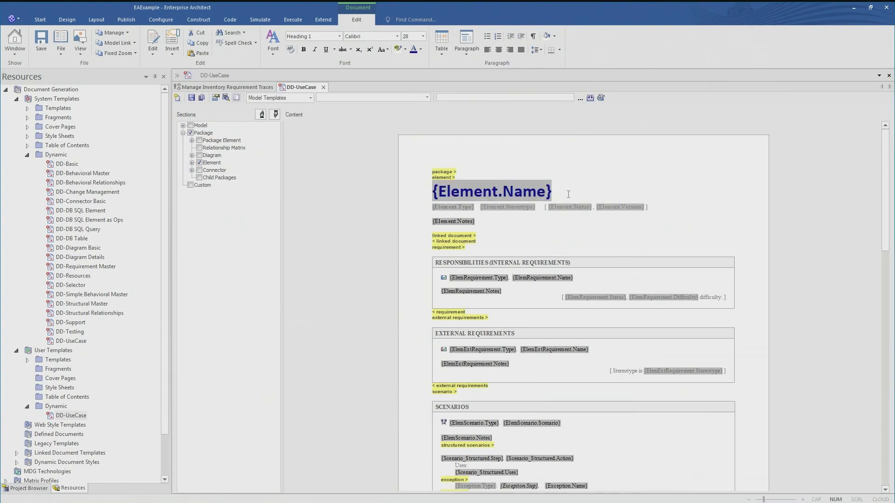
# Add a blank line below {Element.Name} and split the type, stereotype, and status with version fields onto three separate lines
pyautogui.press('Return')
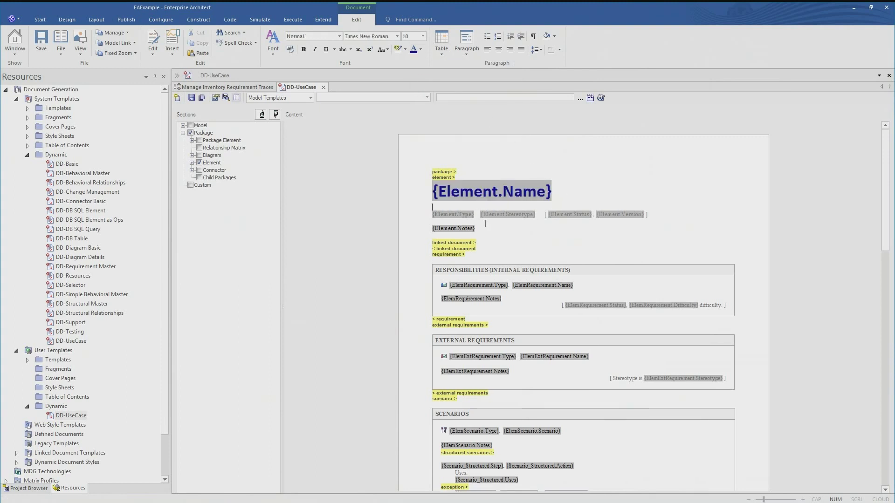
pyautogui.click(477, 215)
pyautogui.press('Return')
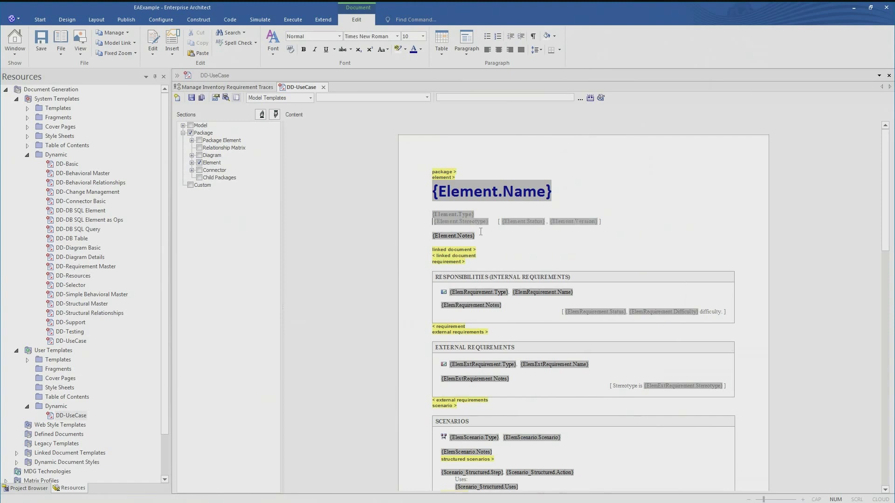
pyautogui.press('Delete')
pyautogui.press('Return')
# Colour the element type, stereotype, and status with version lines light green in the DD-UseCase template
pyautogui.moveTo(551, 229); pyautogui.dragTo(410, 217)
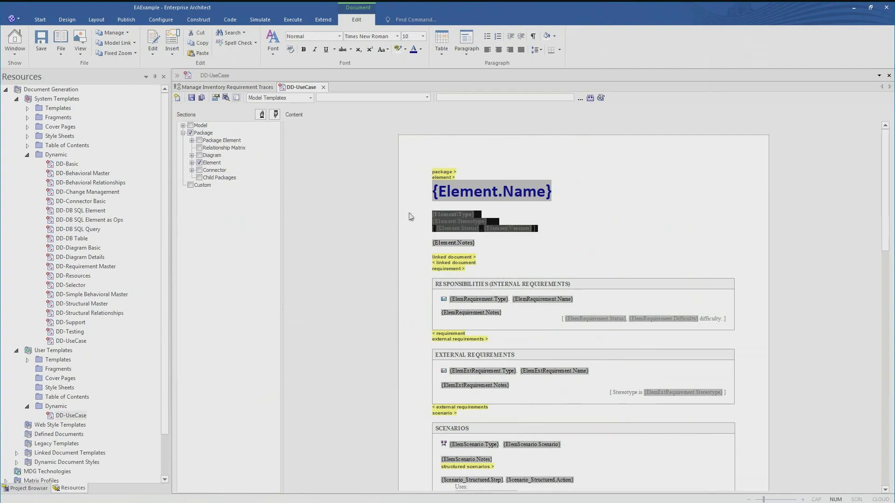
pyautogui.click(422, 49)
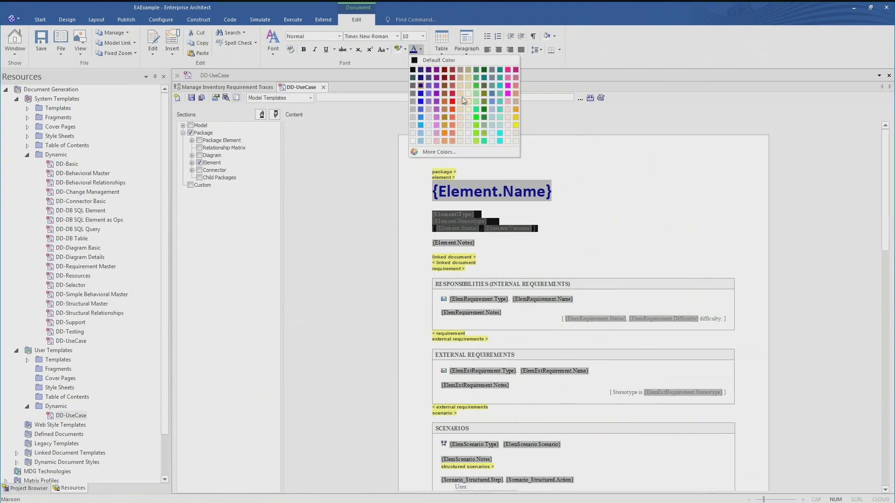
pyautogui.click(474, 100)
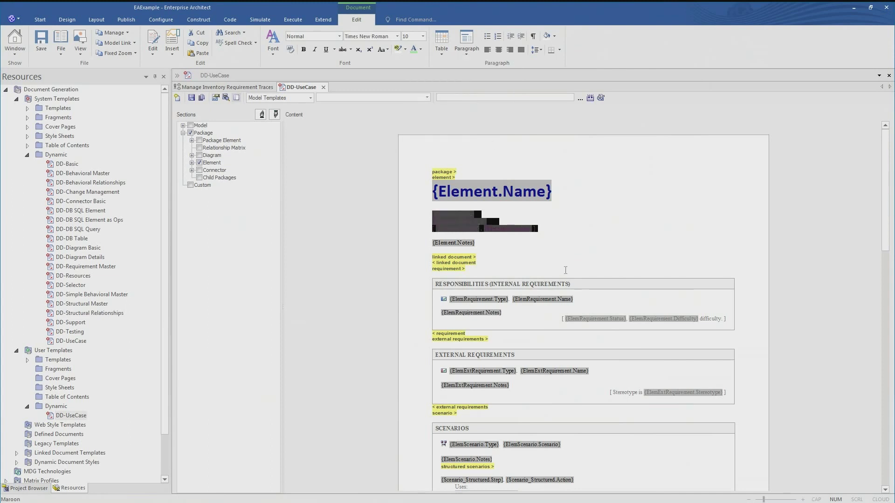
pyautogui.click(563, 236)
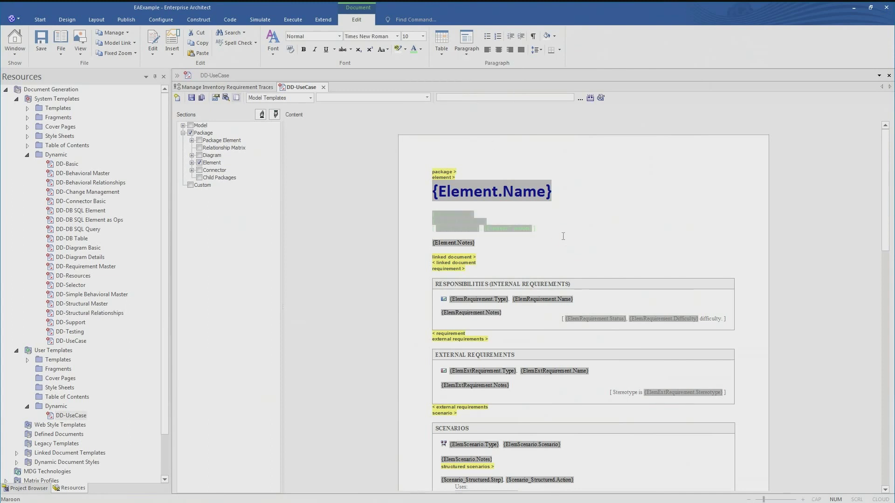
# Add the line "Notes Appear below:" directly above {Element.Notes}, then save and close the DD-UseCase template
pyautogui.click(439, 237)
pyautogui.press('Return')
pyautogui.write('N')
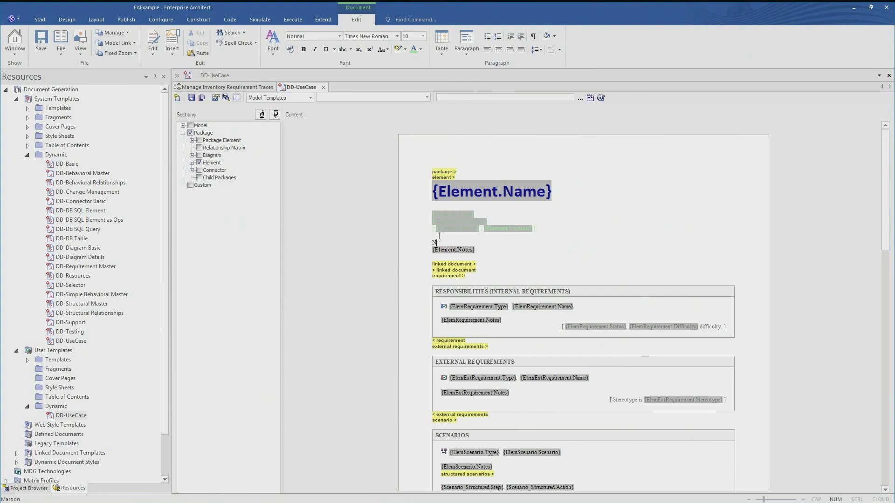
pyautogui.write('otes Appear below:')
pyautogui.click(192, 98)
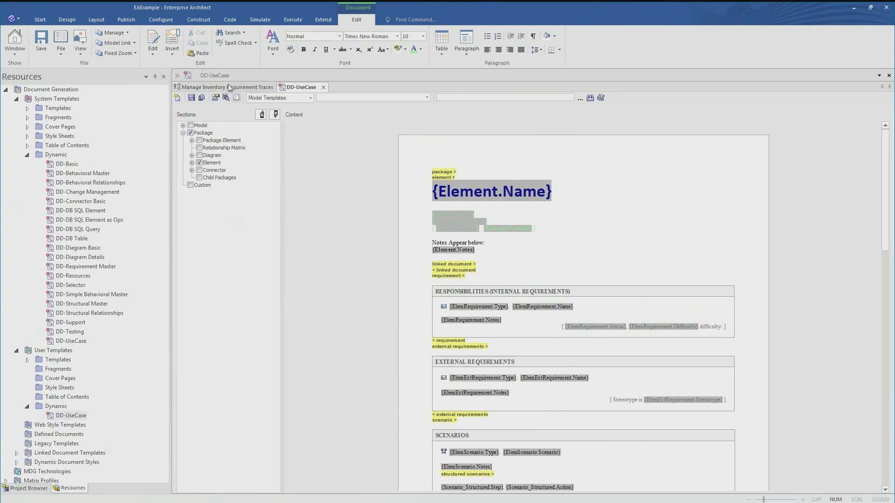
pyautogui.click(323, 88)
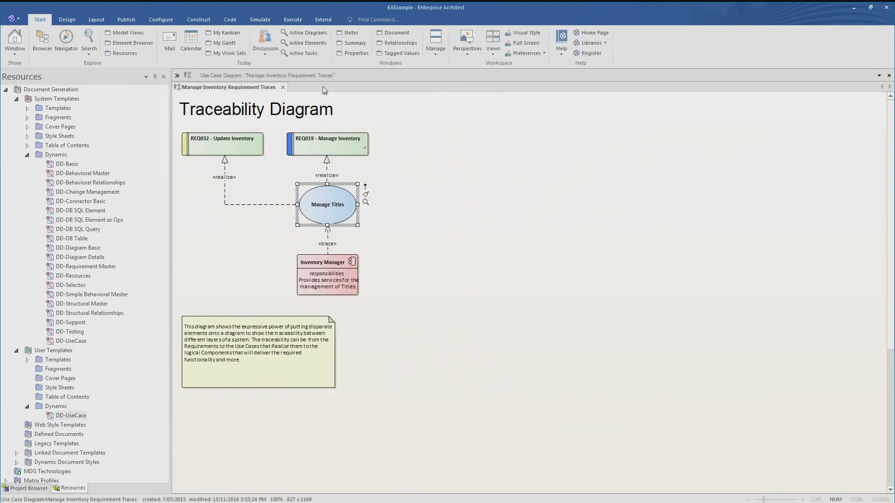
# Reopen the Document window for the Manage Titles use case and reapply its custom webinar example dynamic style
pyautogui.click(392, 33)
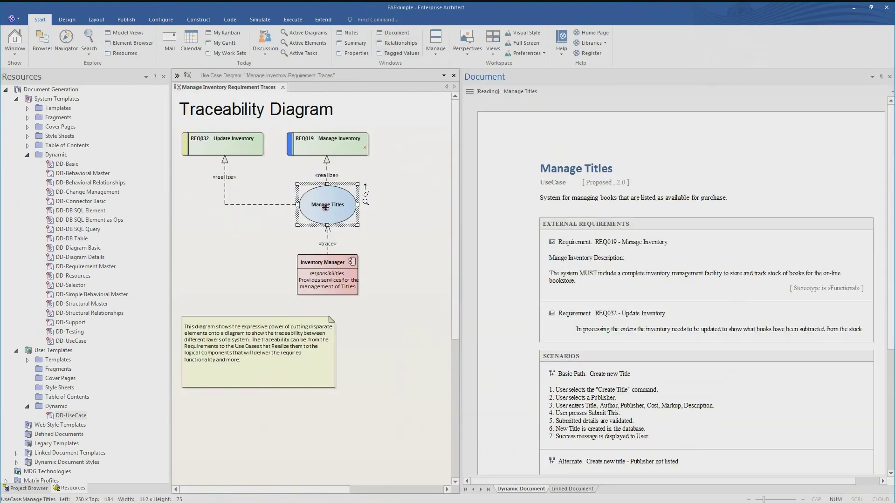
pyautogui.click(469, 91)
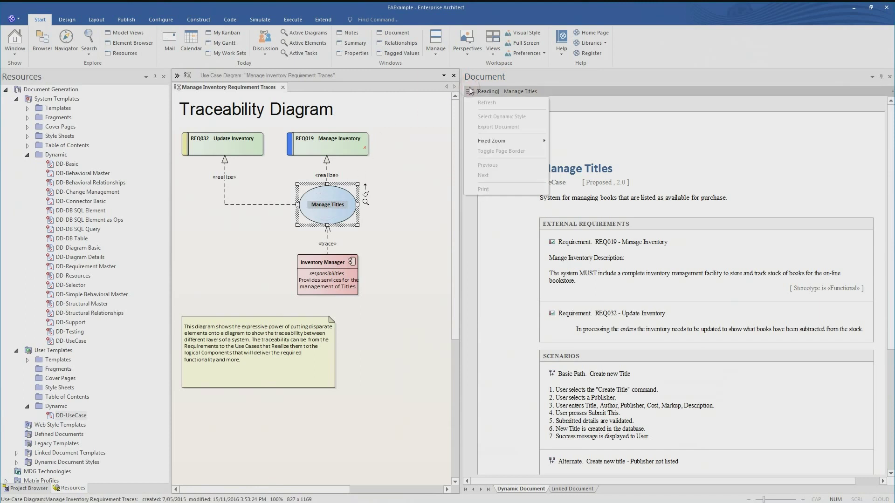
pyautogui.click(494, 117)
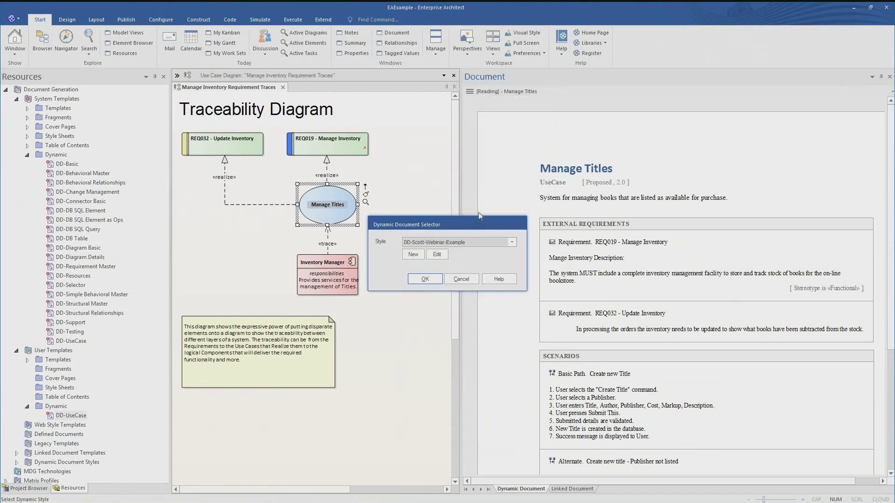
pyautogui.click(422, 279)
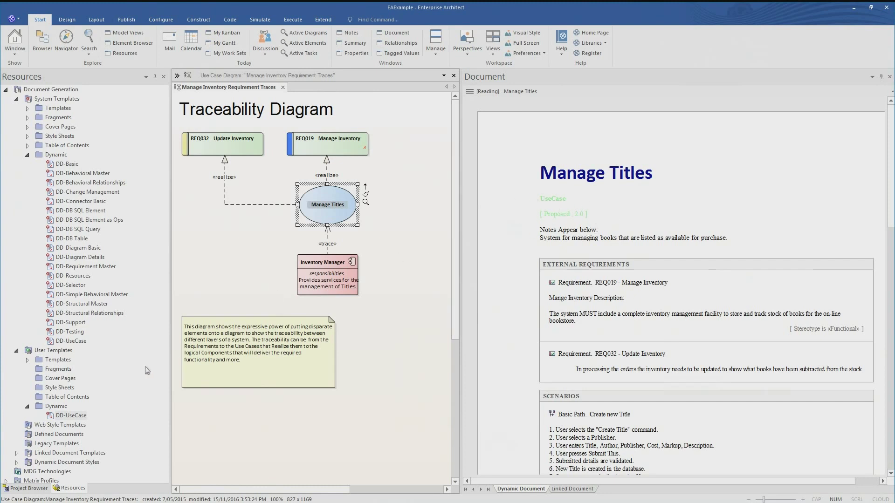
# Reopen the DD-UseCase user template and format the type, stereotype, and status with version lines in dim gray, size 16
pyautogui.click(66, 416)
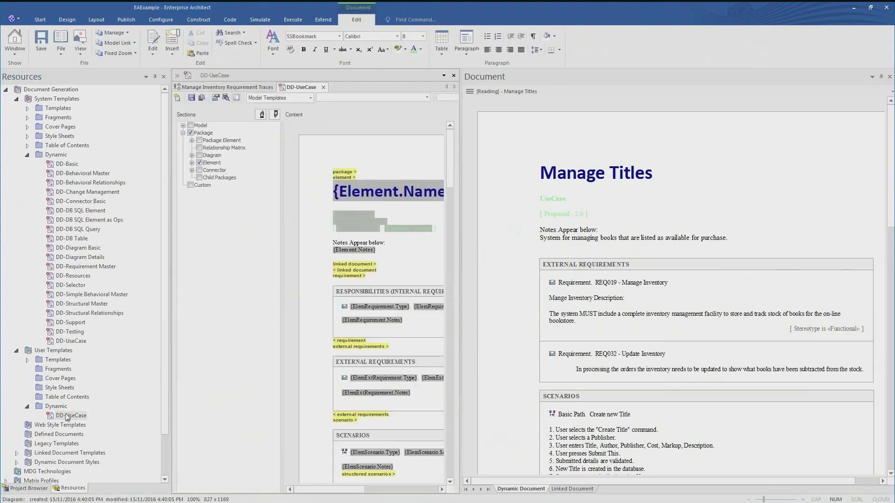
pyautogui.moveTo(445, 228); pyautogui.dragTo(318, 213)
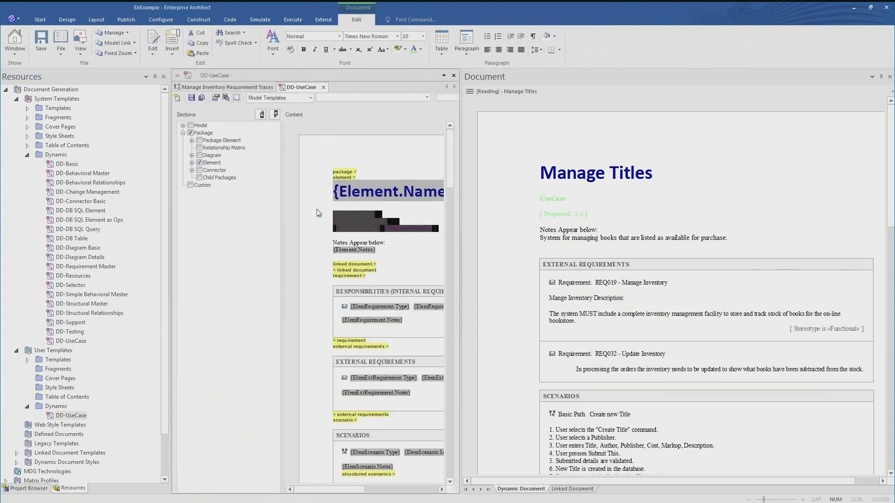
pyautogui.click(422, 49)
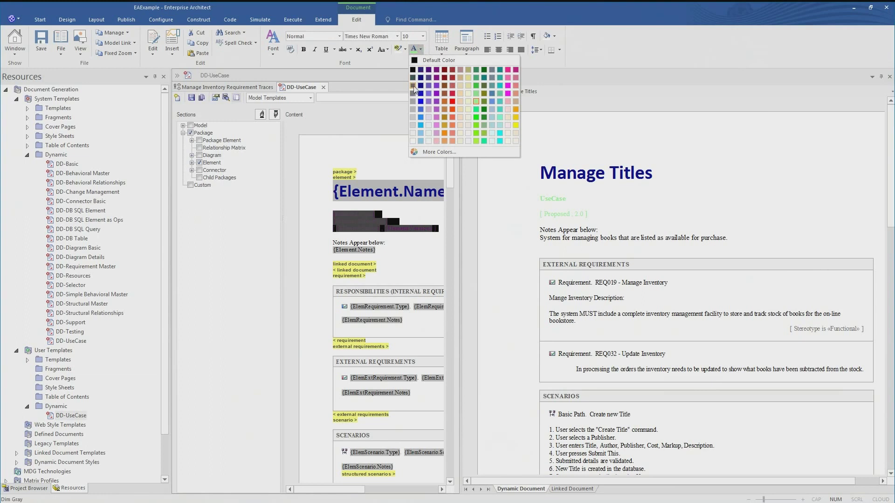
pyautogui.click(412, 86)
pyautogui.click(423, 35)
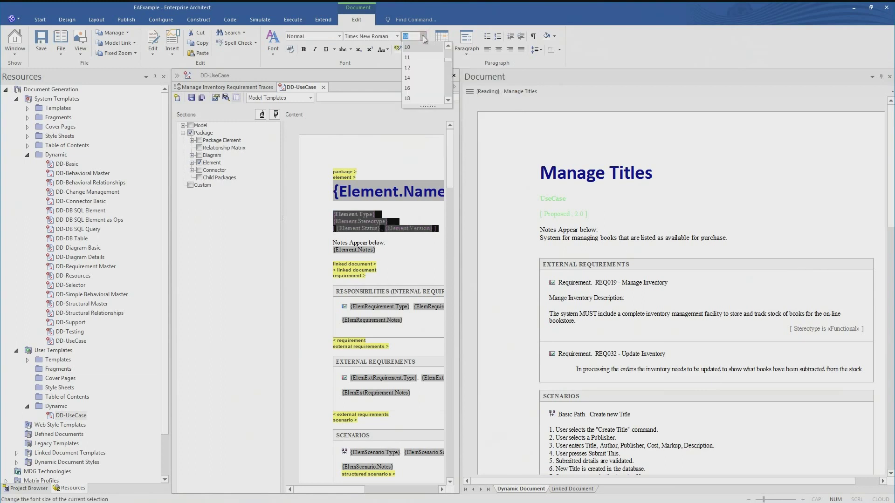
pyautogui.click(407, 91)
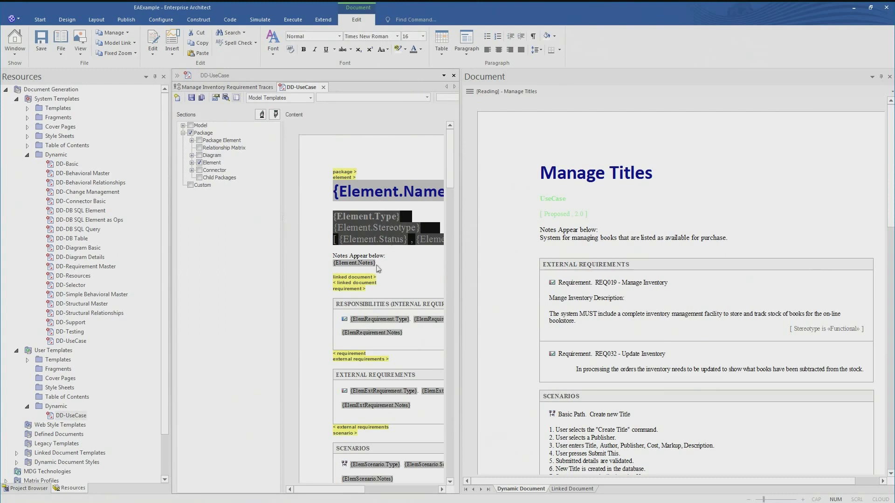
# Format "Notes Appear below:" and {Element.Notes} in dim gray at size 16, then save and close the DD-UseCase template
pyautogui.moveTo(377, 263); pyautogui.dragTo(313, 251)
pyautogui.click(313, 251)
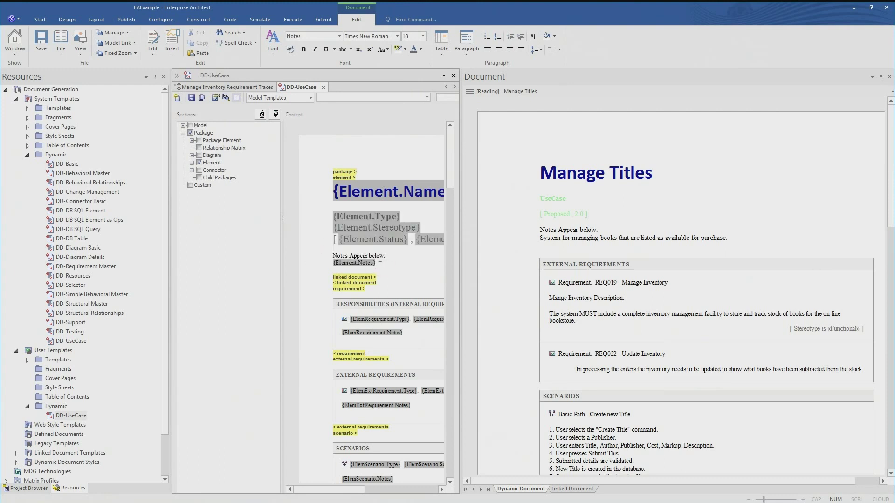
pyautogui.moveTo(385, 261); pyautogui.dragTo(304, 251)
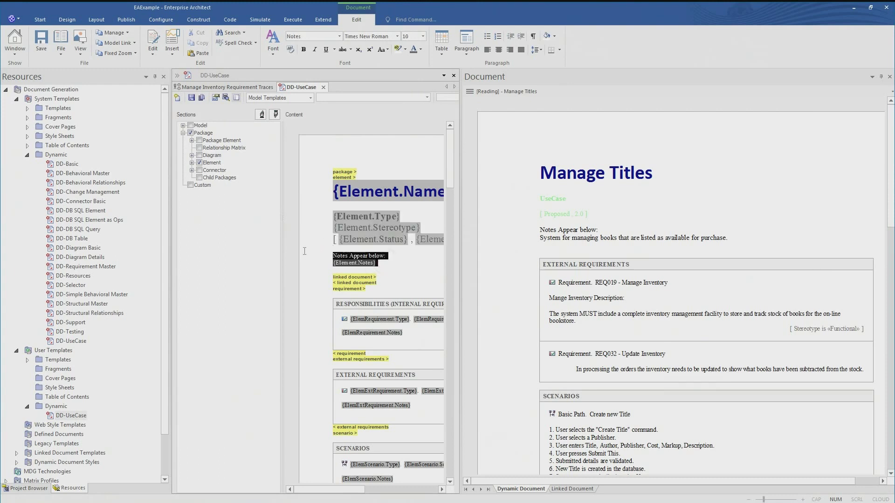
pyautogui.click(422, 50)
pyautogui.click(412, 93)
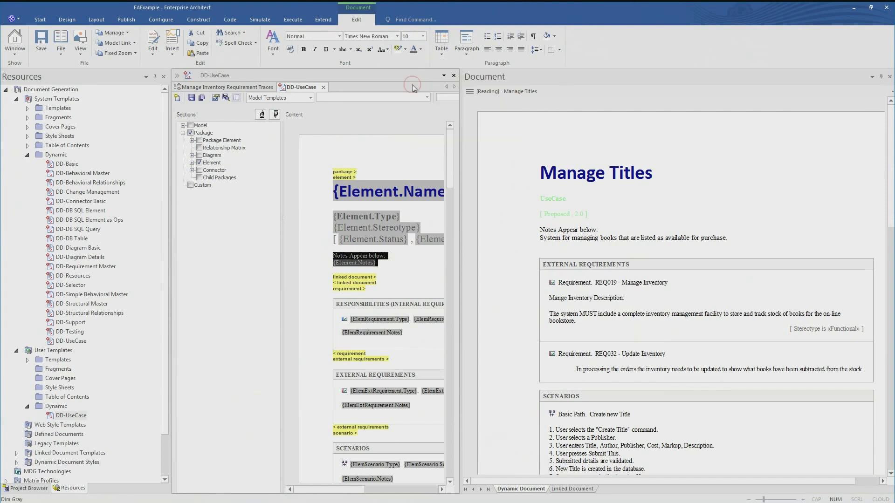
pyautogui.click(422, 36)
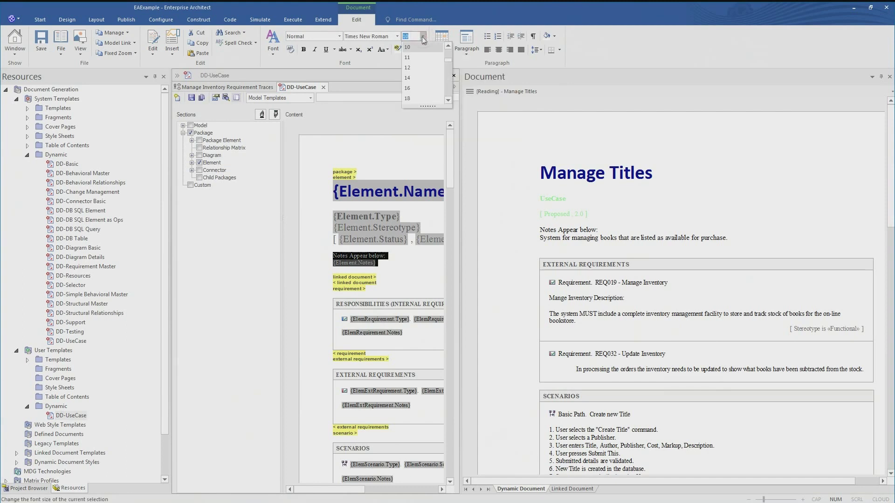
pyautogui.click(409, 88)
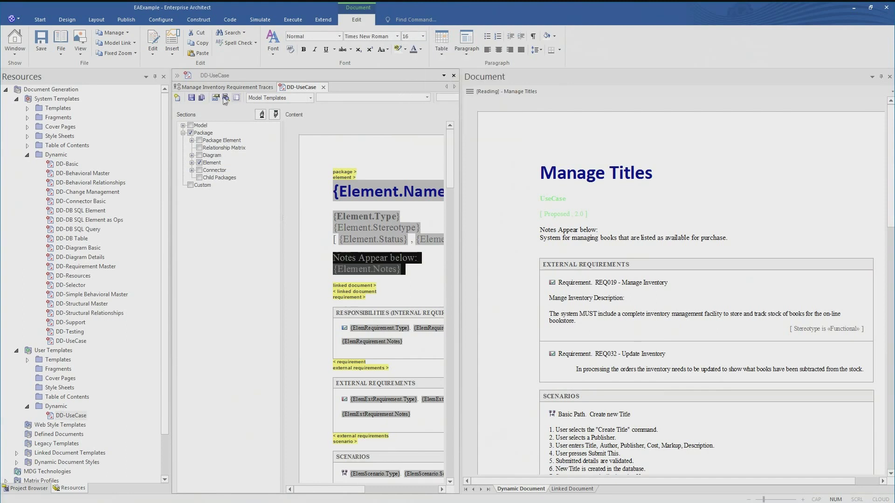
pyautogui.click(191, 98)
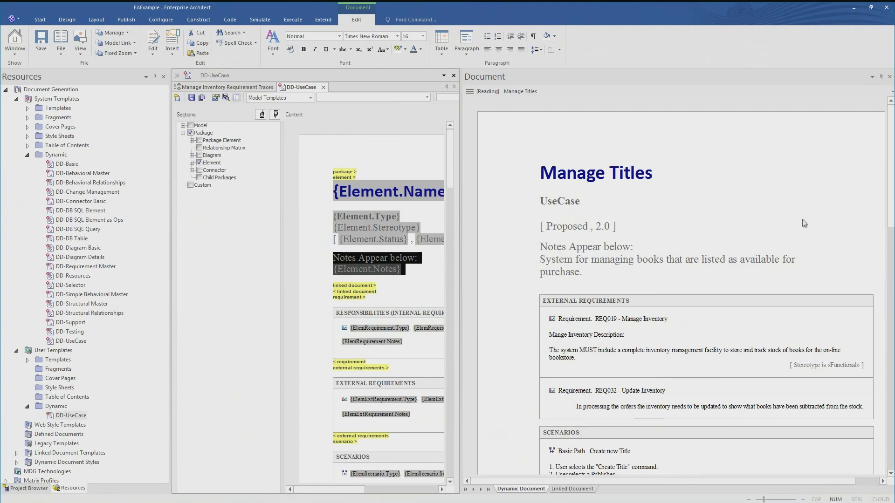
pyautogui.click(323, 88)
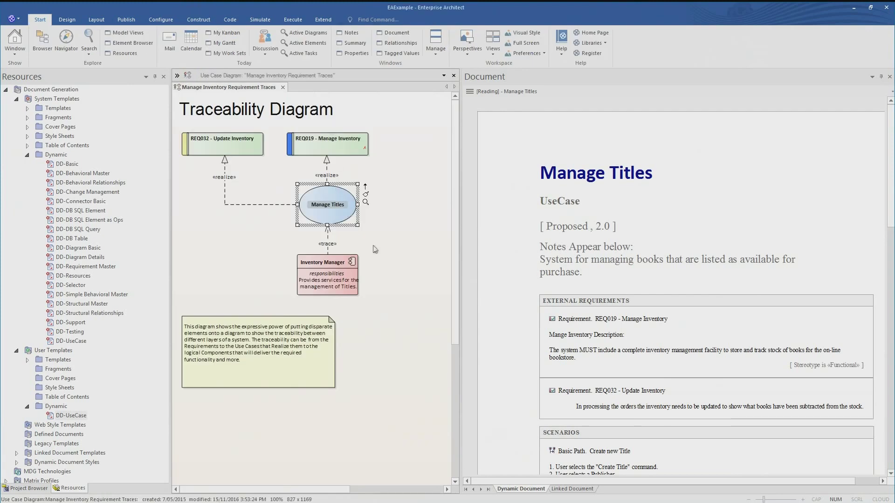
# Select the REQ032 - Update Inventory requirement and check which template the custom dynamic style assigns to requirements
pyautogui.click(228, 146)
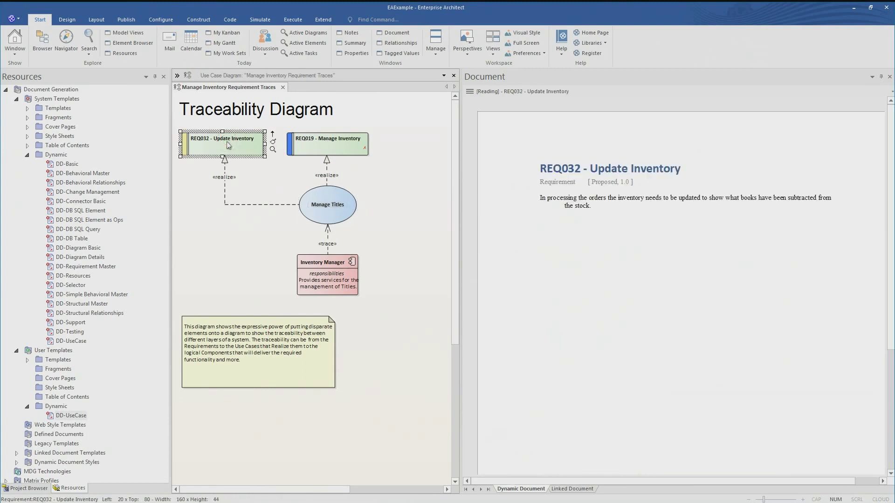
pyautogui.click(472, 92)
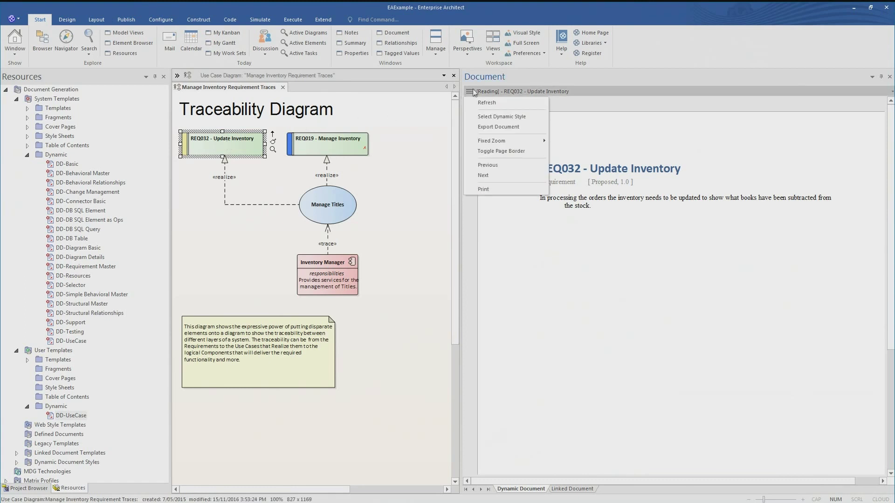
pyautogui.click(494, 116)
pyautogui.click(448, 256)
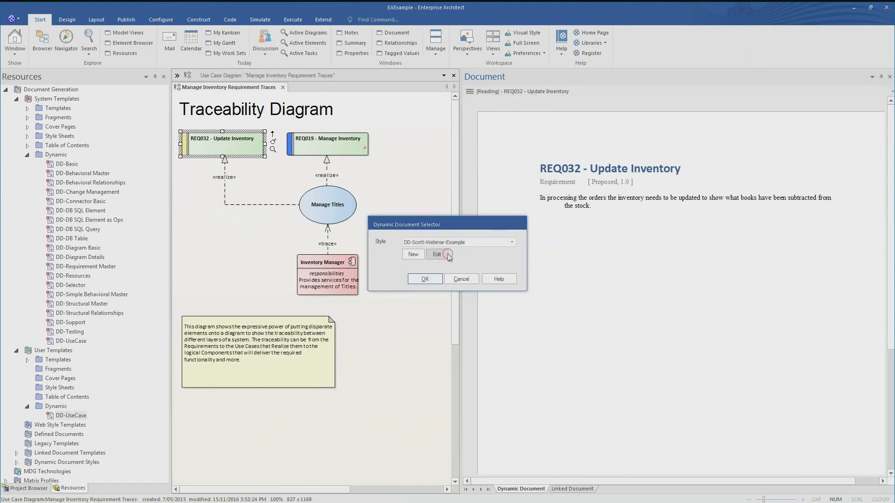
pyautogui.click(437, 196)
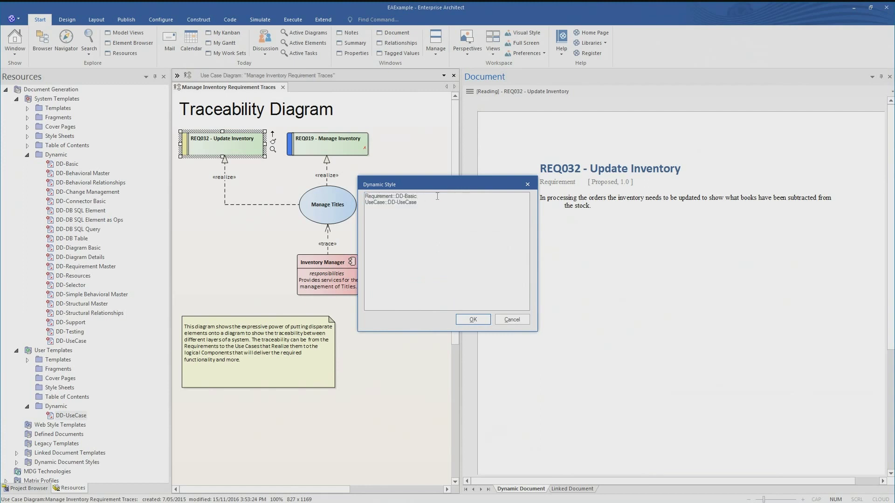
pyautogui.doubleClick(413, 195)
pyautogui.click(469, 320)
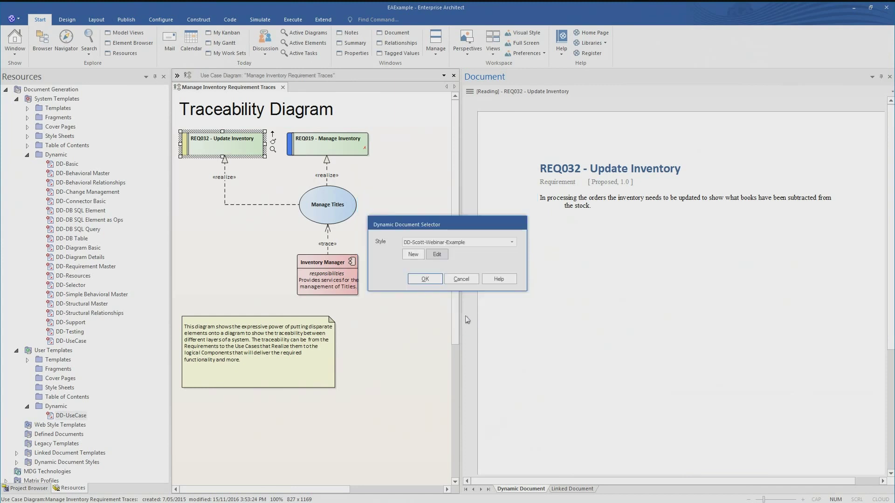
pyautogui.click(431, 279)
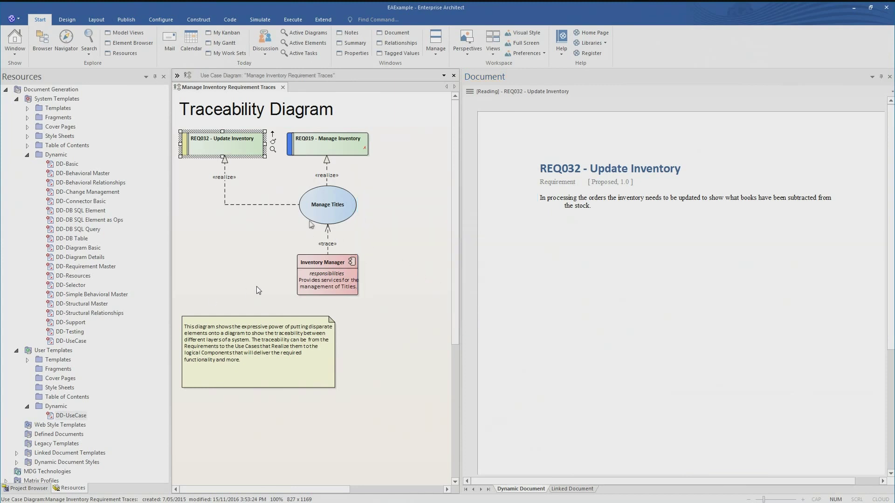
# Open the DD-Basic system template, examine its element name, type, and stereotype fields, and close it
pyautogui.doubleClick(66, 164)
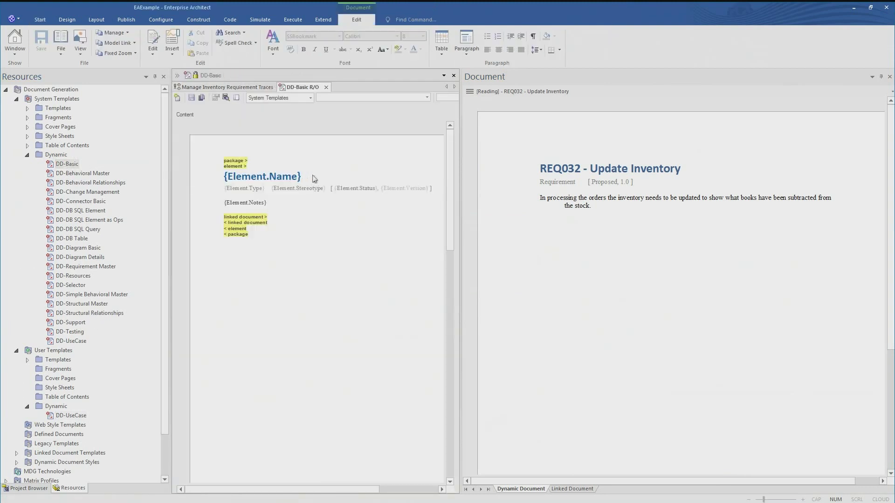
pyautogui.moveTo(313, 177); pyautogui.dragTo(211, 185)
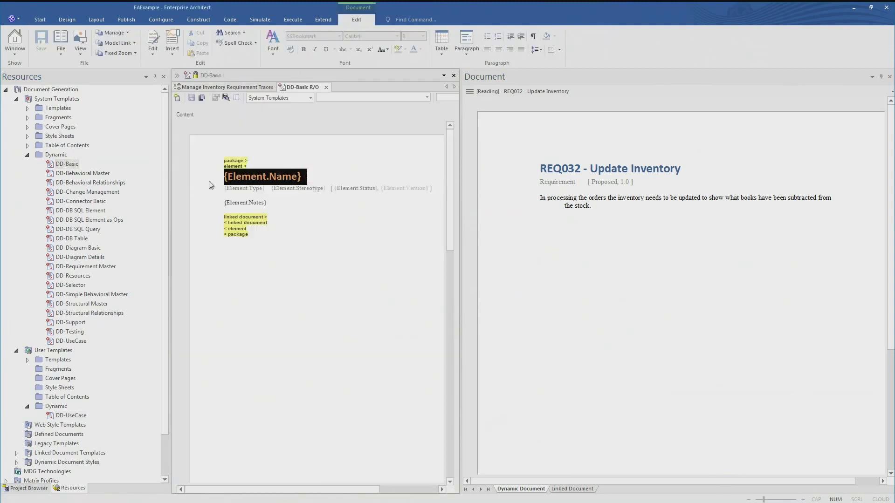
pyautogui.click(264, 190)
pyautogui.moveTo(264, 190); pyautogui.dragTo(214, 192)
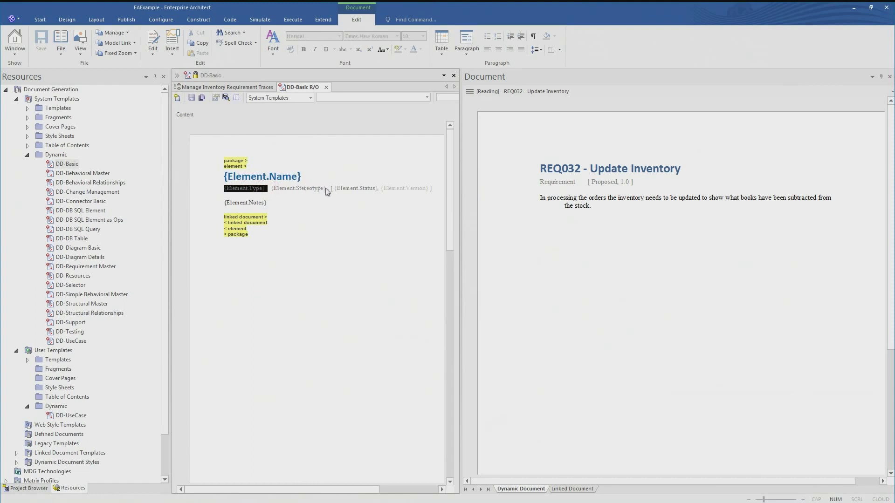
pyautogui.moveTo(326, 189); pyautogui.dragTo(272, 191)
pyautogui.click(308, 210)
pyautogui.click(326, 87)
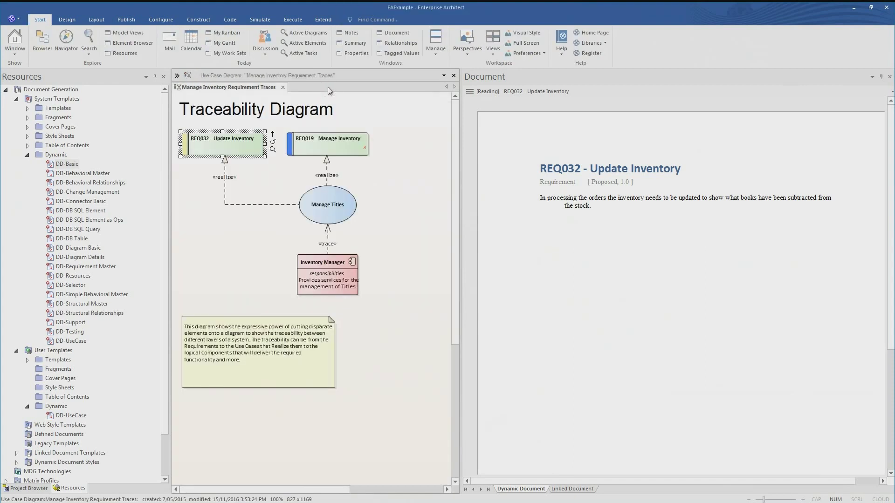
# Override the DD-Basic system template with an editable user template
pyautogui.rightClick(65, 166)
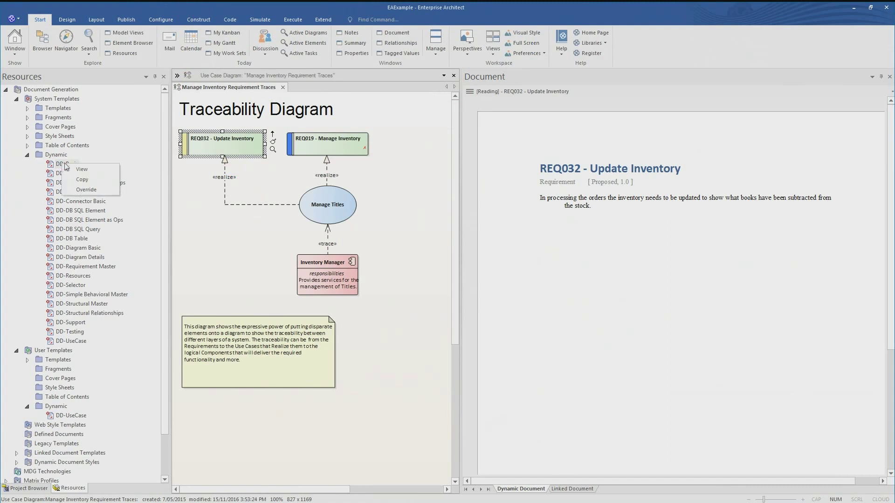
pyautogui.click(87, 190)
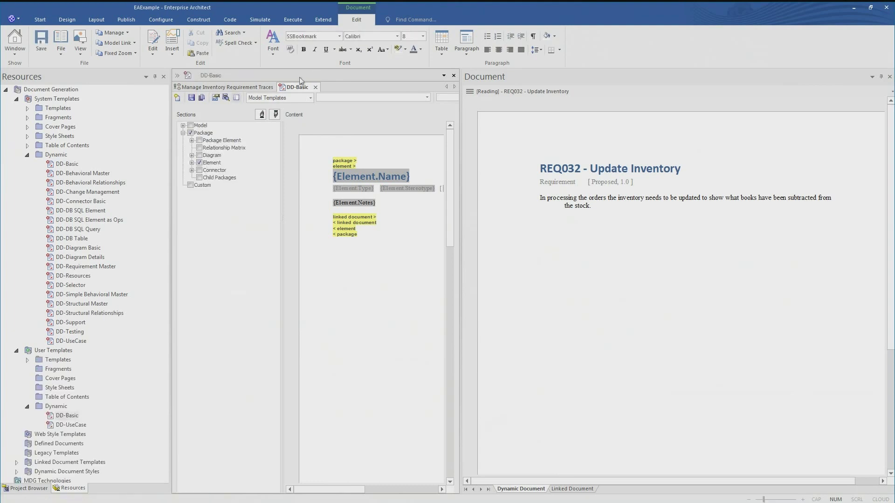
# Reopen the user DD-Basic template and format the {Element.Name} field in purple at size 28
pyautogui.click(316, 88)
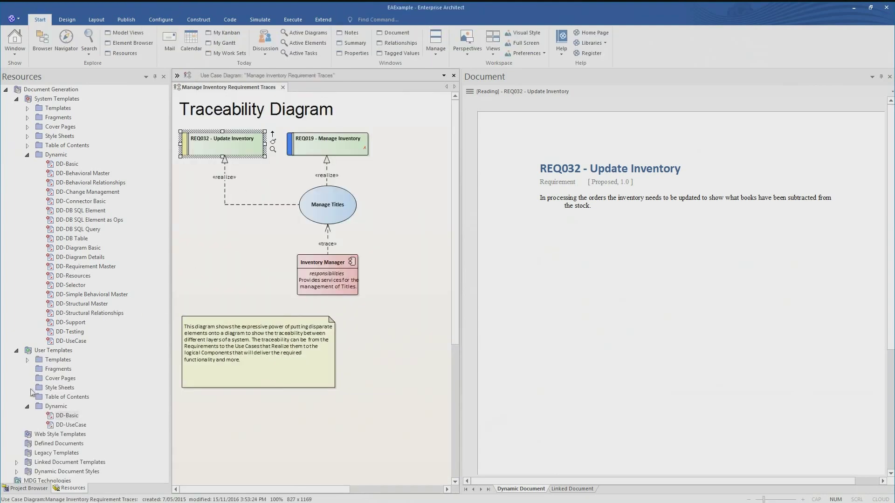
pyautogui.click(68, 416)
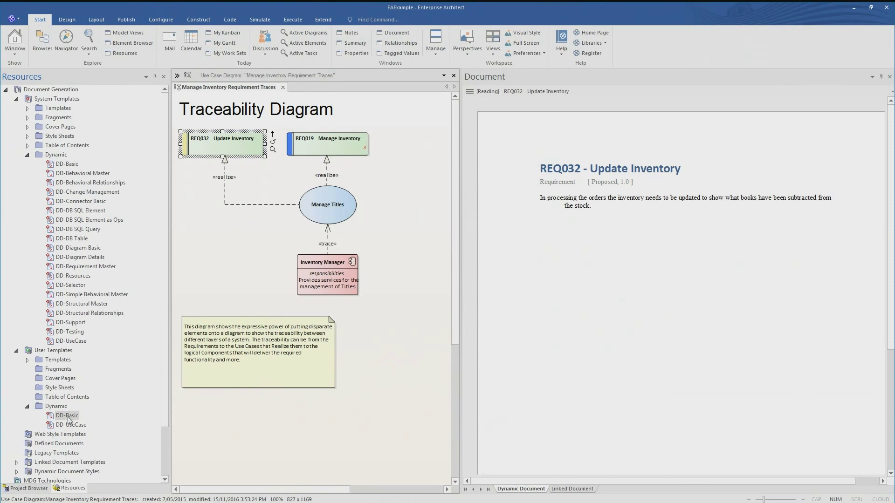
pyautogui.doubleClick(68, 417)
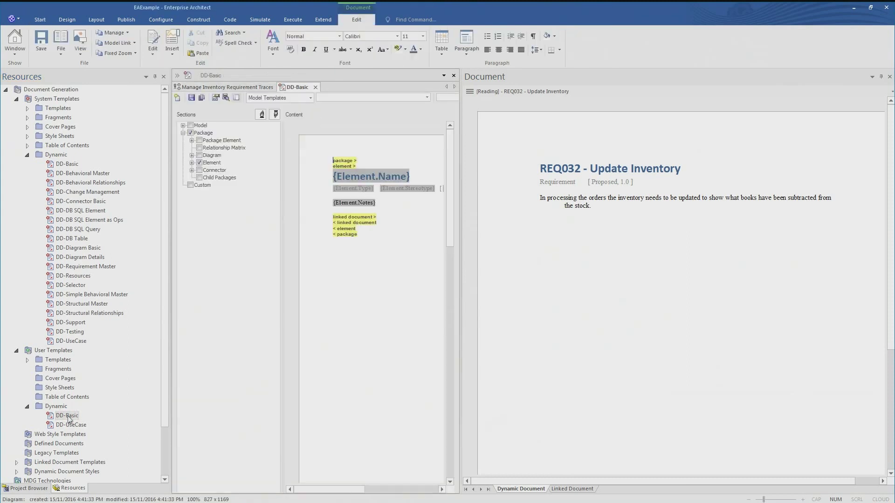
pyautogui.moveTo(424, 175); pyautogui.dragTo(323, 178)
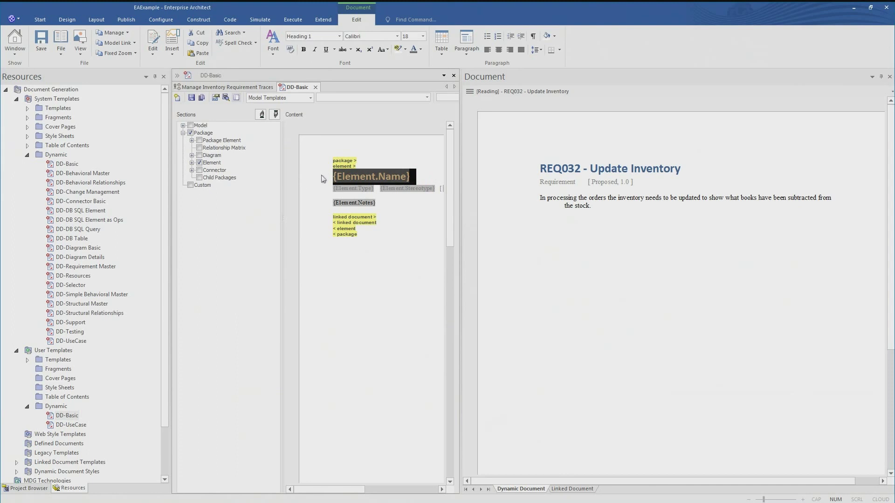
pyautogui.click(420, 50)
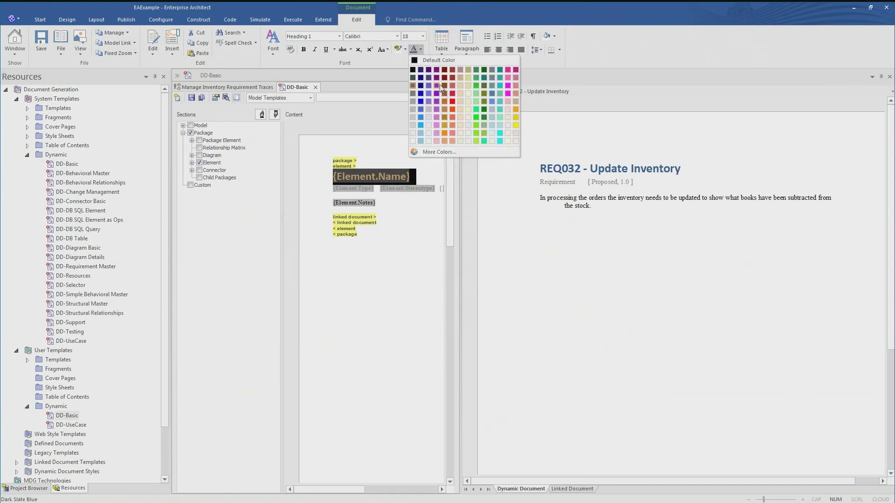
pyautogui.click(437, 85)
pyautogui.click(423, 36)
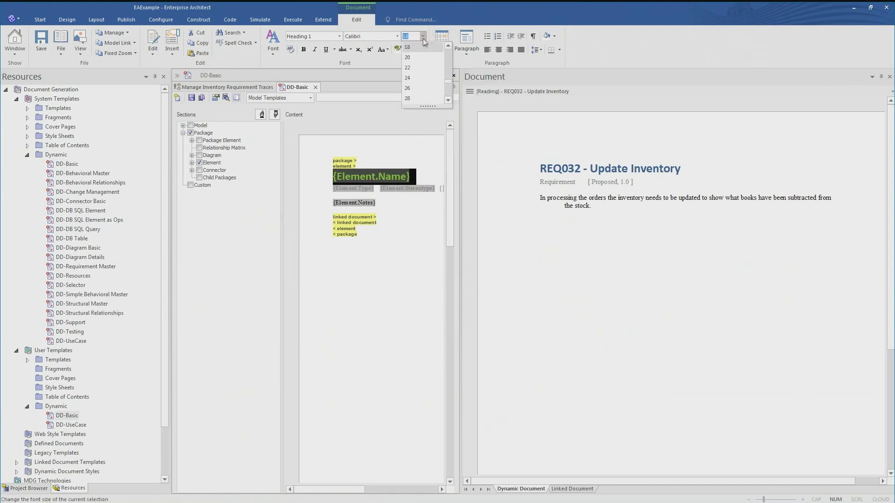
pyautogui.click(414, 99)
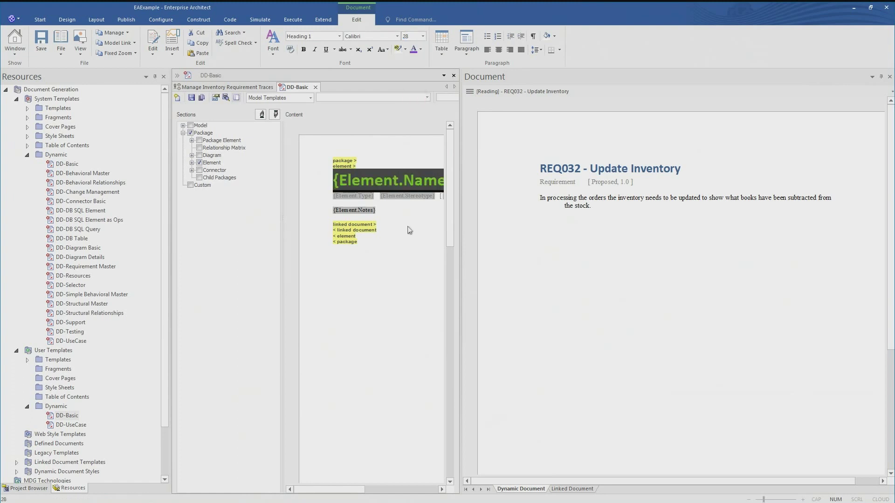
pyautogui.click(409, 227)
# Put the element type, the stereotype, and the bracketed status and version fields on separate lines in DD-Basic
pyautogui.click(378, 196)
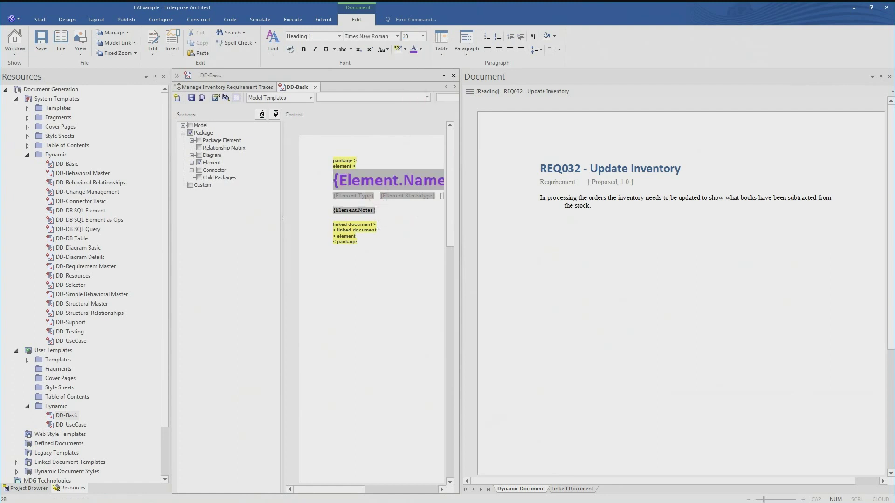
pyautogui.press('Return')
pyautogui.click(393, 205)
pyautogui.press('Return')
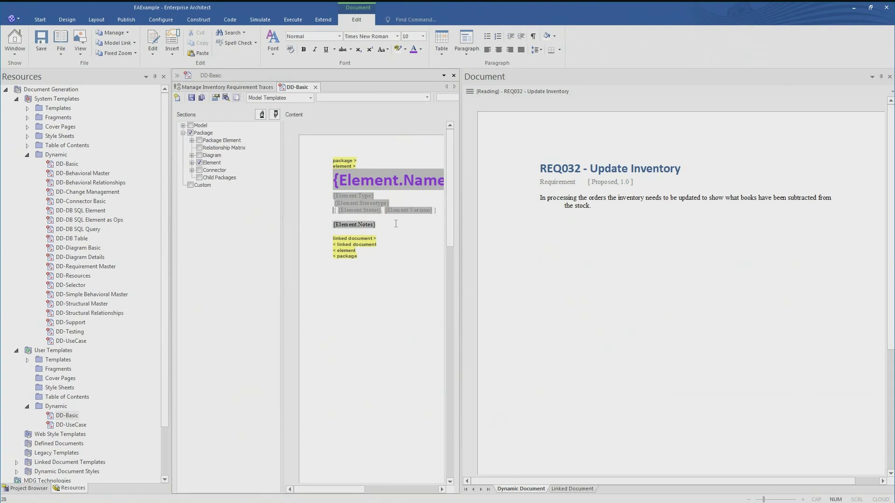
pyautogui.press('Delete')
pyautogui.click(333, 203)
pyautogui.press('Delete')
# Color the fields from {Element.Type} through {Element.Notes} gray, then save and close the DD-Basic template
pyautogui.moveTo(383, 229); pyautogui.dragTo(319, 198)
pyautogui.click(420, 49)
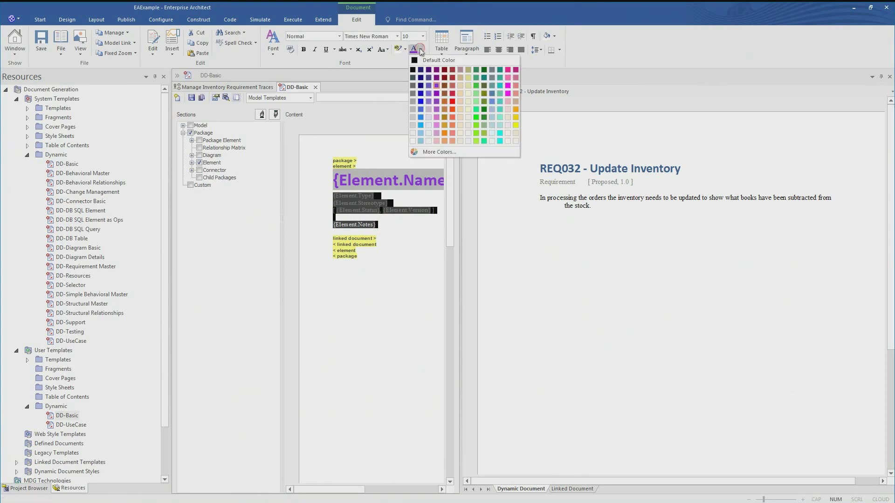
pyautogui.click(414, 100)
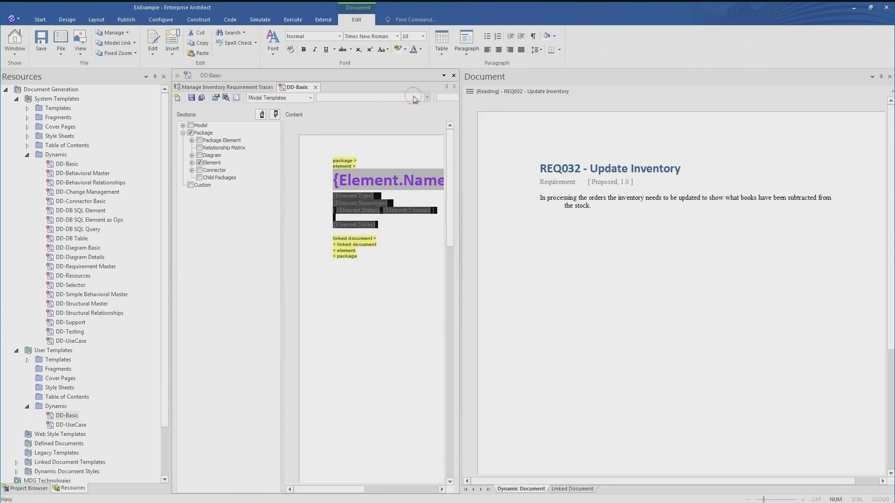
pyautogui.click(398, 274)
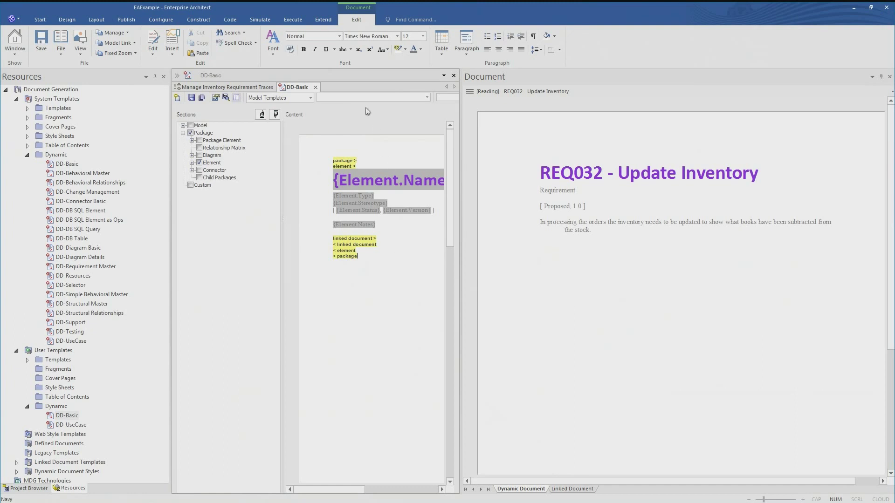
pyautogui.click(315, 88)
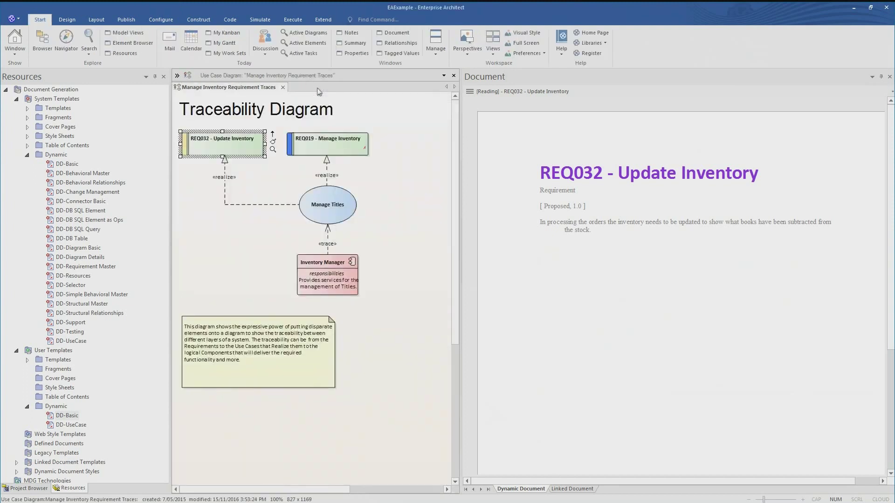
# Check the dynamic documents of the REQ019 - Manage Inventory requirement and the Inventory Manager component
pyautogui.click(337, 144)
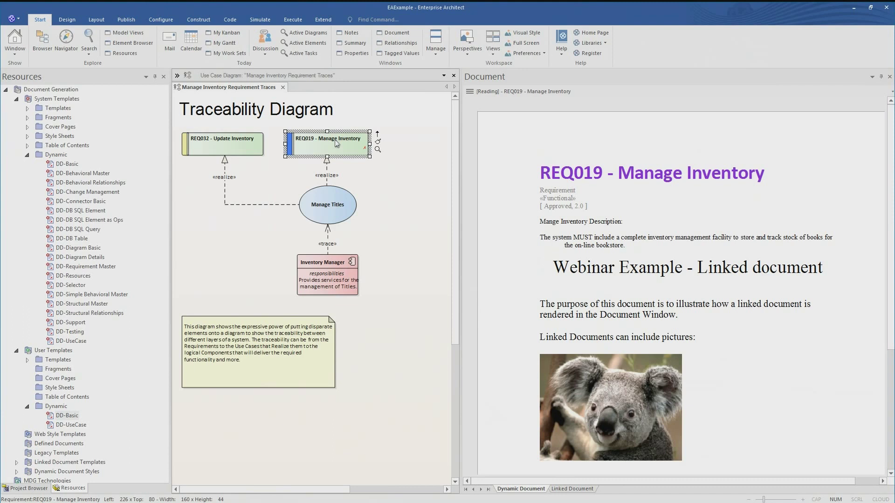
pyautogui.click(325, 278)
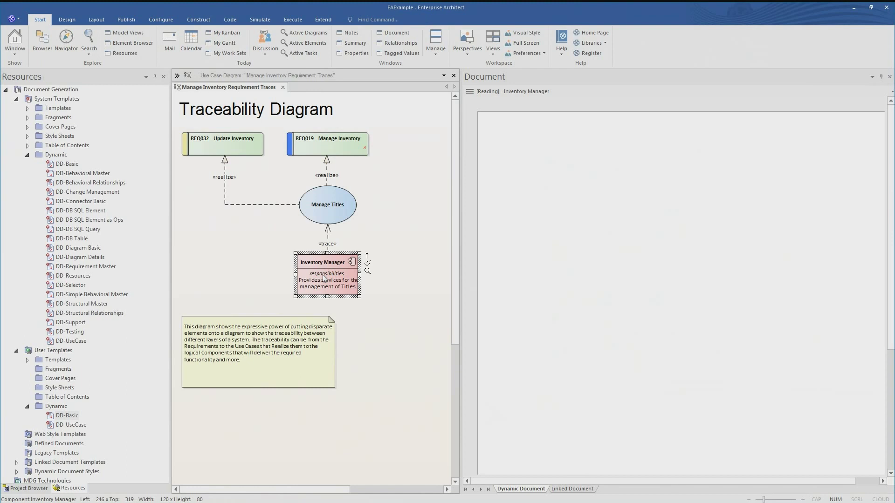
# Copy the DD-Basic system template to a new document template named DD-Scott
pyautogui.rightClick(74, 166)
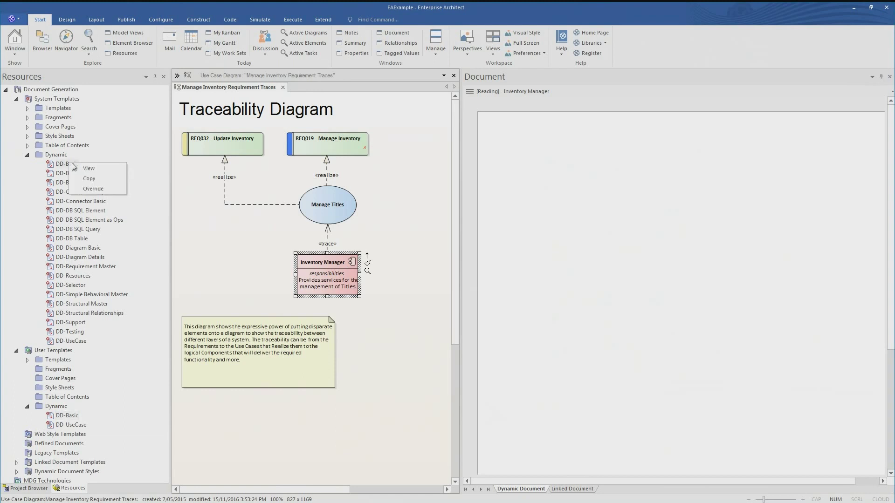
pyautogui.click(89, 179)
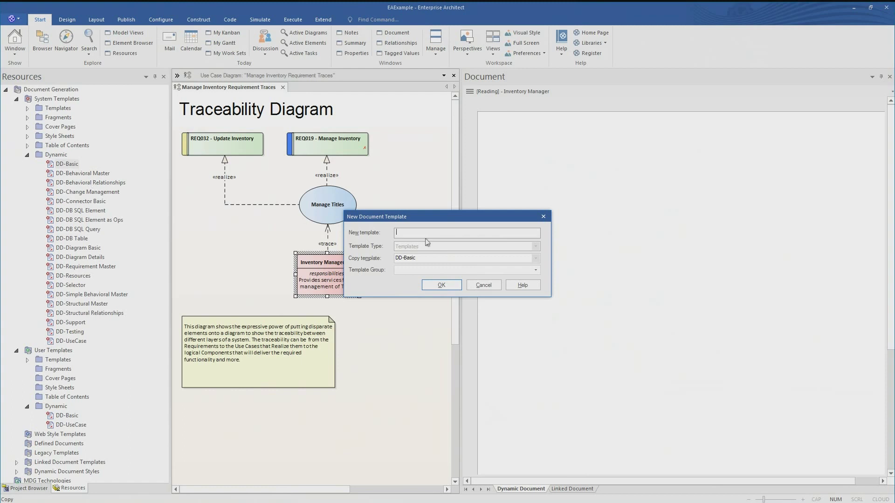
pyautogui.write('DD-Scott')
pyautogui.click(441, 286)
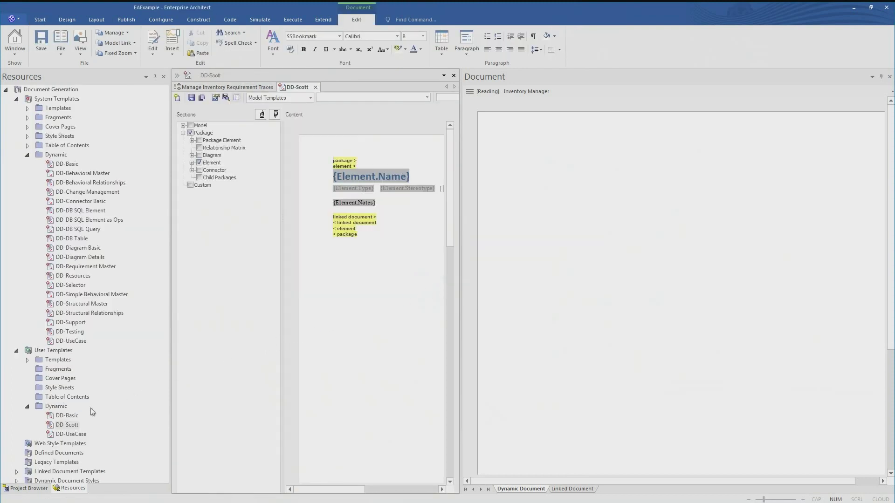
# Color the {Element.Name} field pink in the DD-Scott template
pyautogui.click(62, 425)
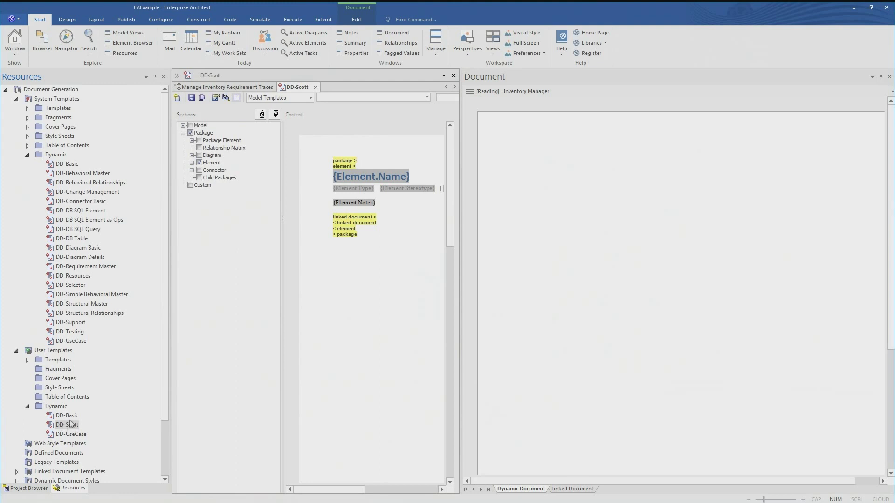
pyautogui.click(416, 176)
pyautogui.moveTo(416, 176); pyautogui.dragTo(322, 174)
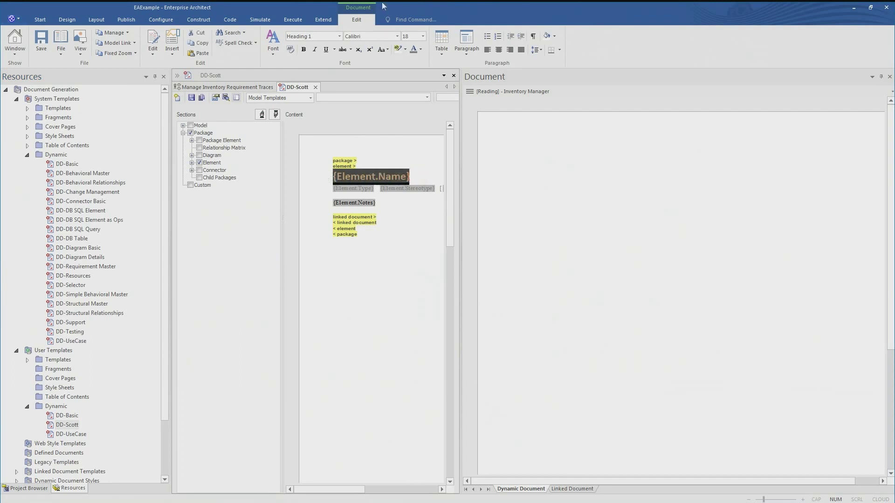
pyautogui.click(418, 49)
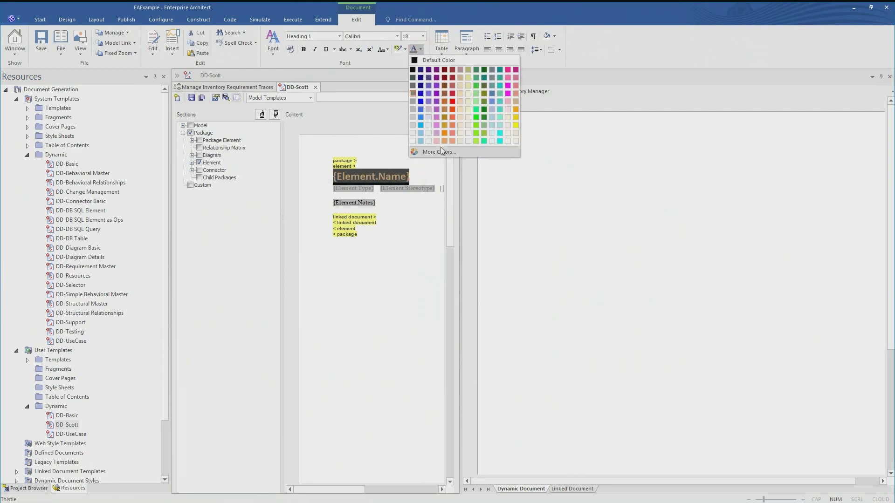
pyautogui.click(439, 128)
pyautogui.click(412, 206)
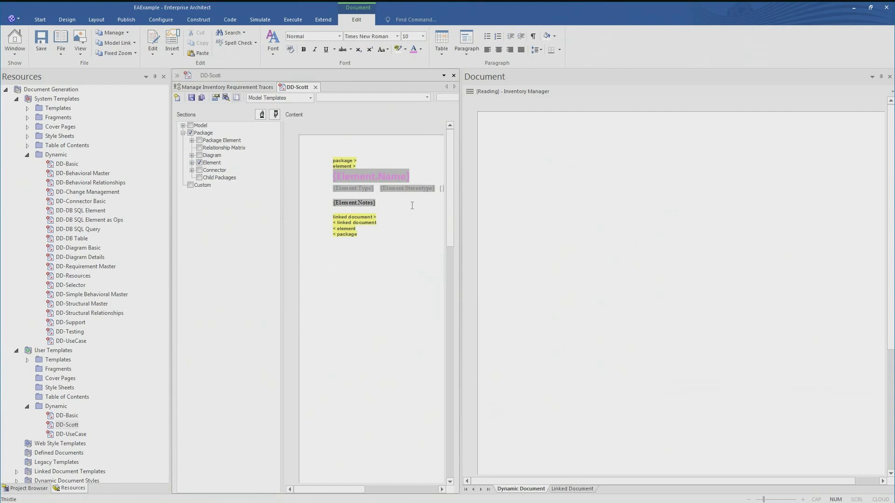
# Close the Document window, then save and close the DD-Scott template
pyautogui.click(889, 77)
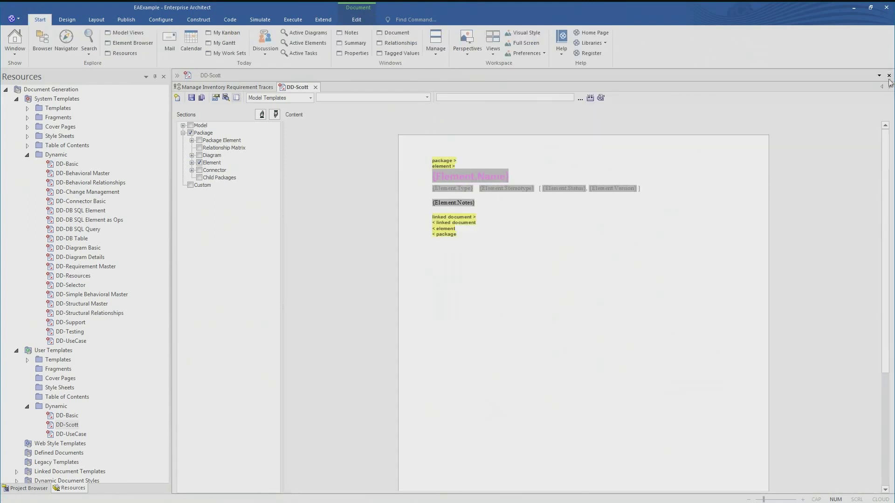
pyautogui.click(200, 98)
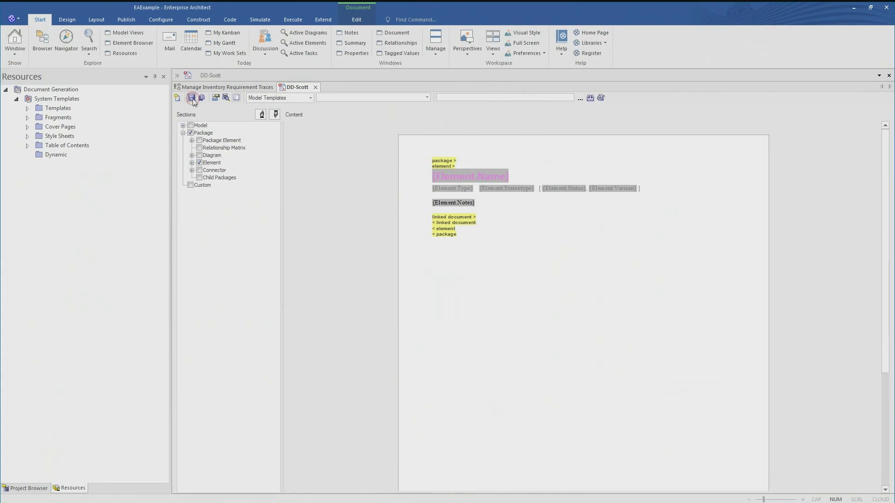
pyautogui.click(315, 88)
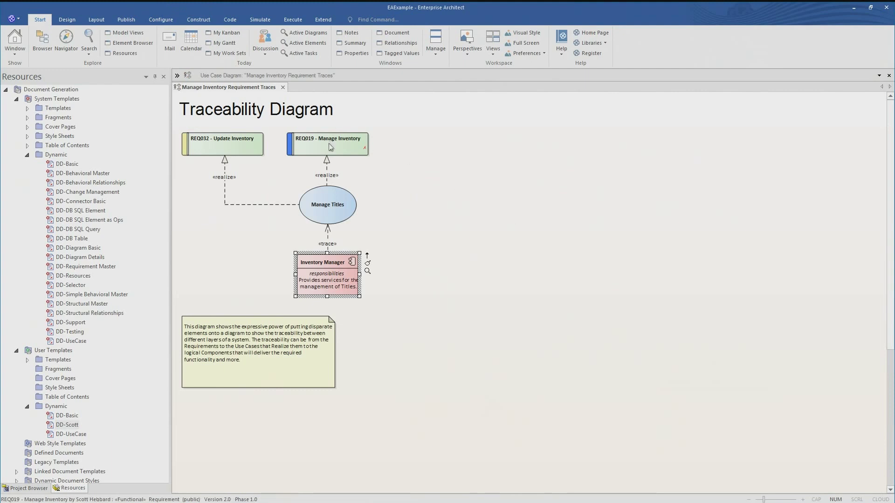
# Show the dynamic document for REQ032 - Update Inventory and assign DD-Scott to Requirement in its dynamic style
pyautogui.click(232, 151)
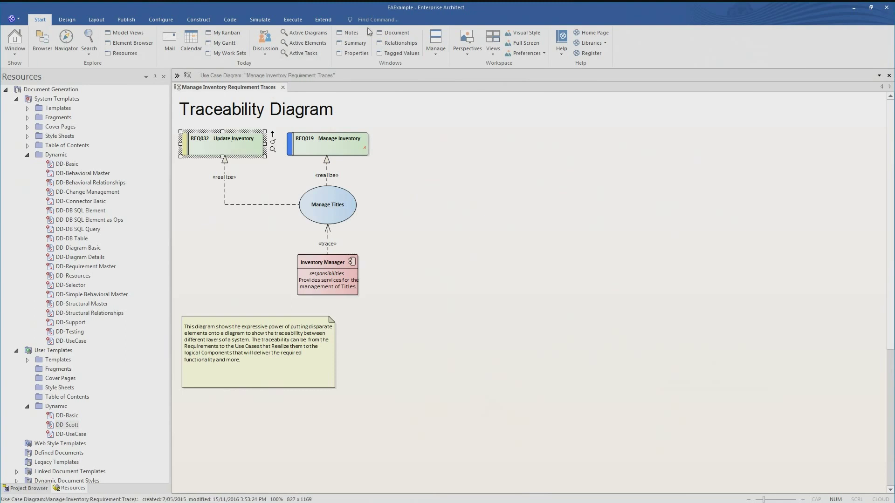
pyautogui.click(395, 32)
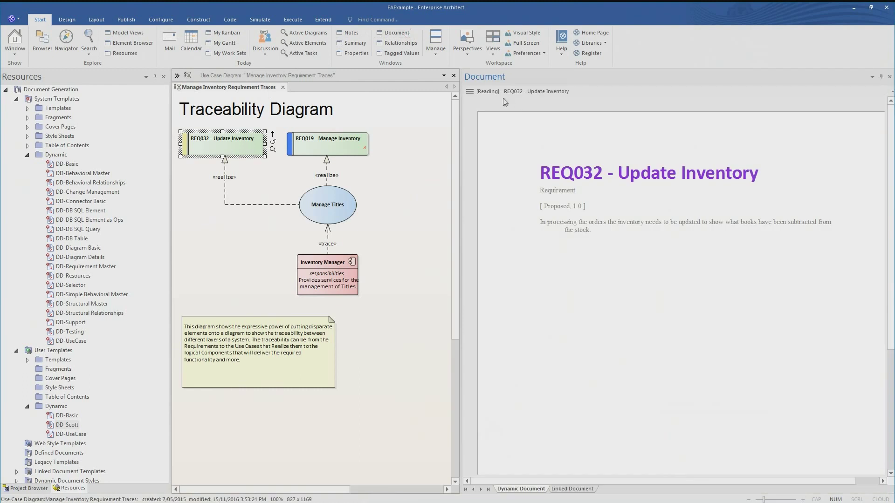
pyautogui.click(471, 92)
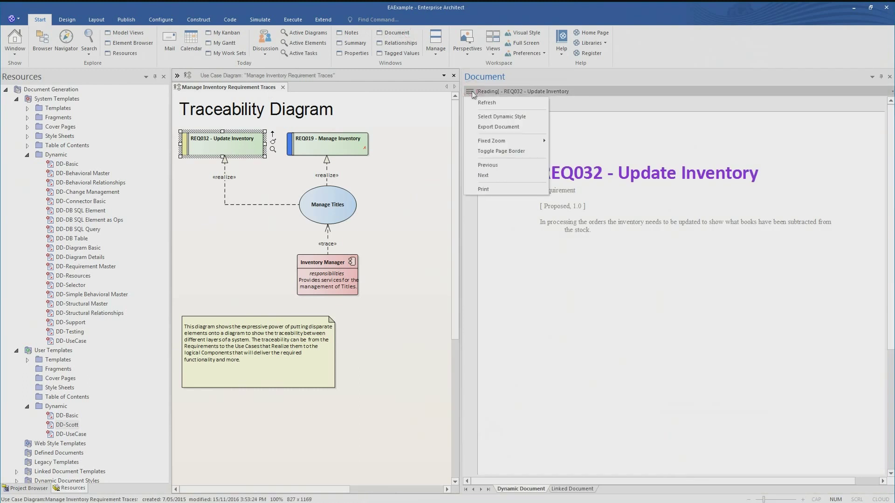
pyautogui.click(494, 116)
pyautogui.click(436, 255)
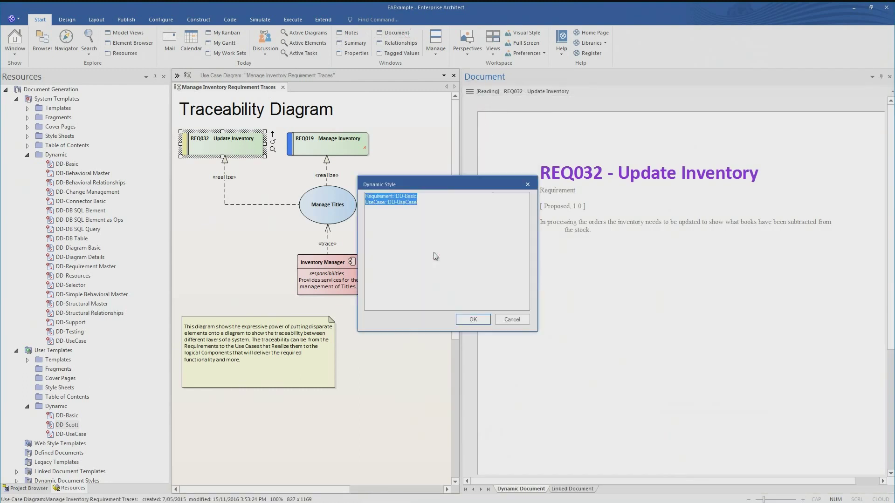
pyautogui.click(429, 208)
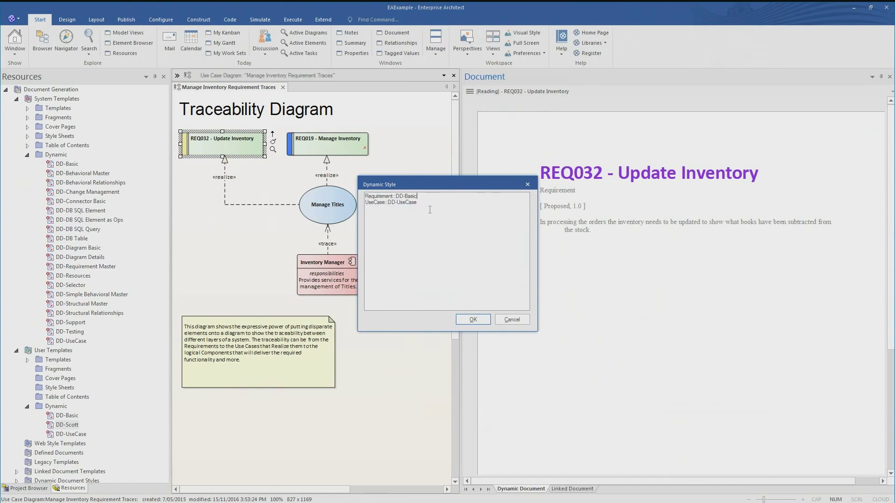
pyautogui.press('BackSpace')
pyautogui.press('BackSpace')
pyautogui.press('BackSpace')
pyautogui.press('BackSpace')
pyautogui.press('BackSpace')
pyautogui.write('Scott')
pyautogui.click(473, 320)
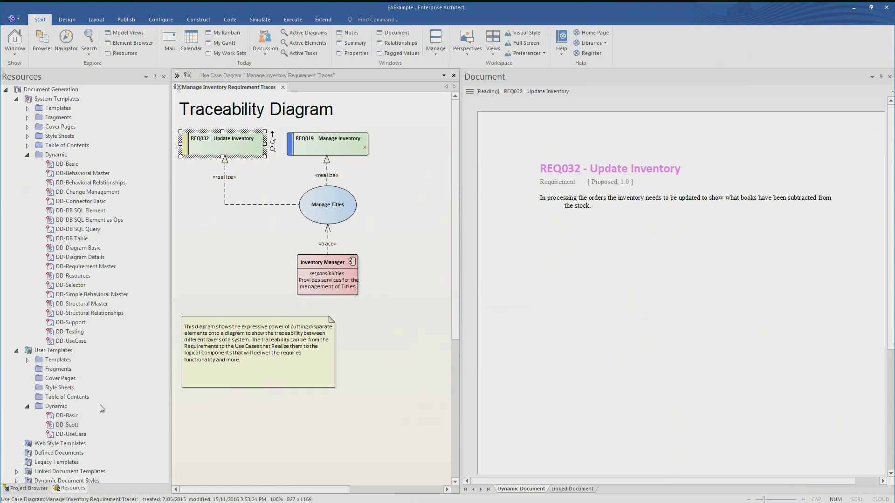
# Reopen the DD-Scott template and set the {Element.Name} field to font size 26
pyautogui.doubleClick(69, 425)
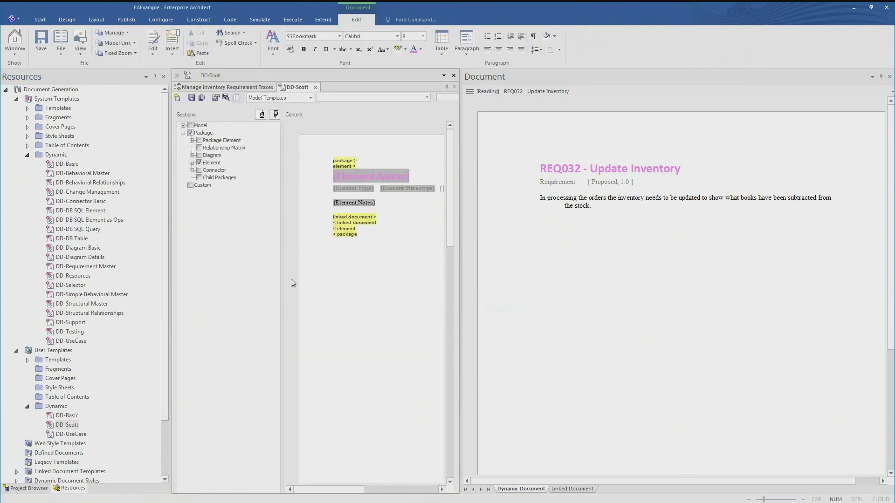
pyautogui.click(420, 175)
pyautogui.tripleClick(420, 175)
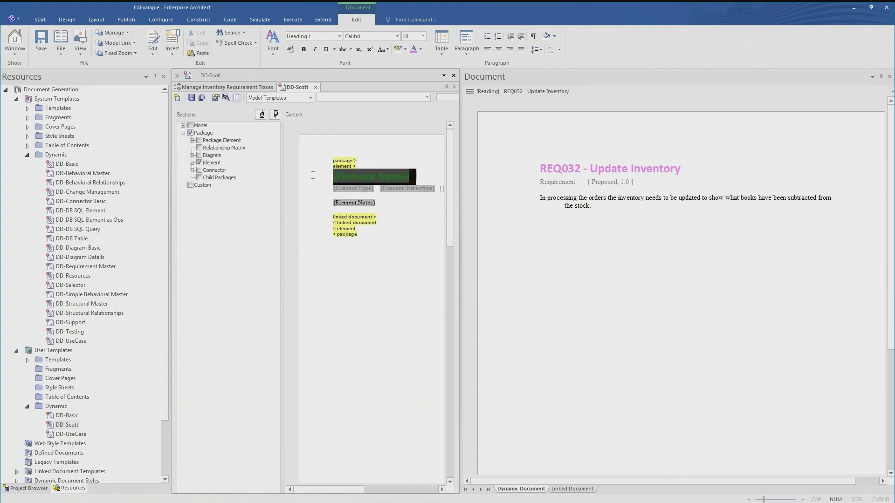
pyautogui.click(423, 36)
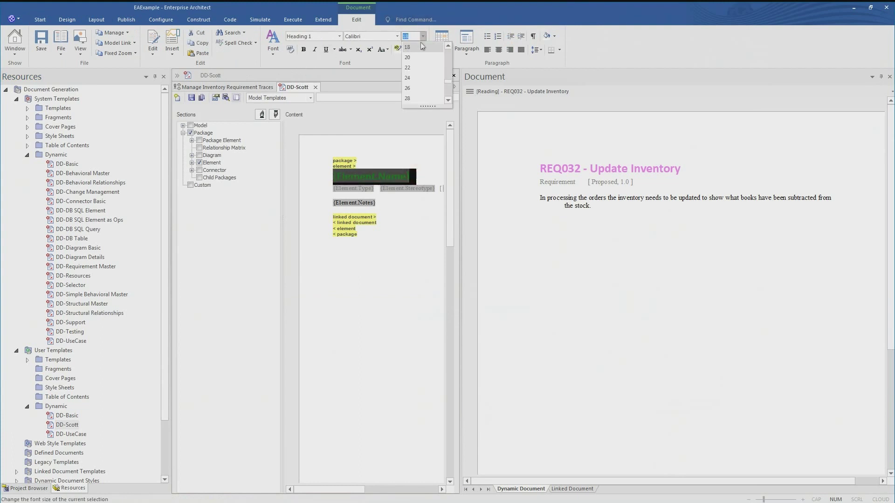
pyautogui.click(412, 89)
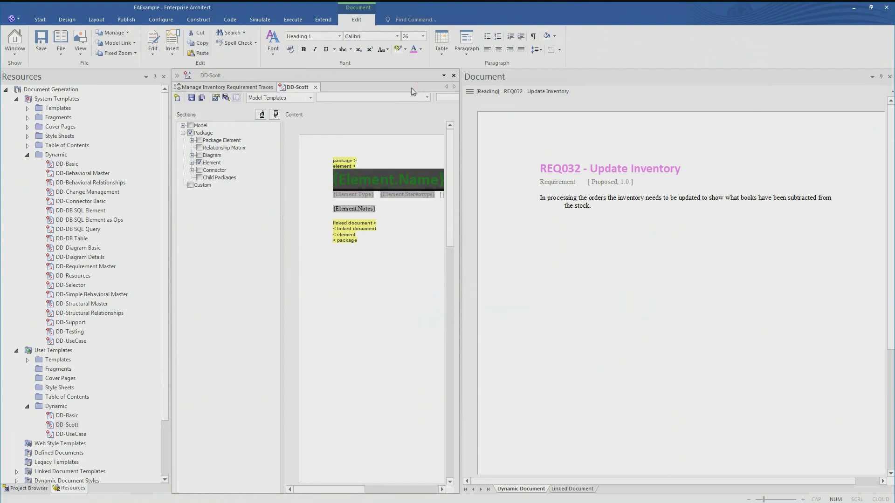
# Save the DD-Scott template with its resized {Element.Name} field
pyautogui.click(192, 99)
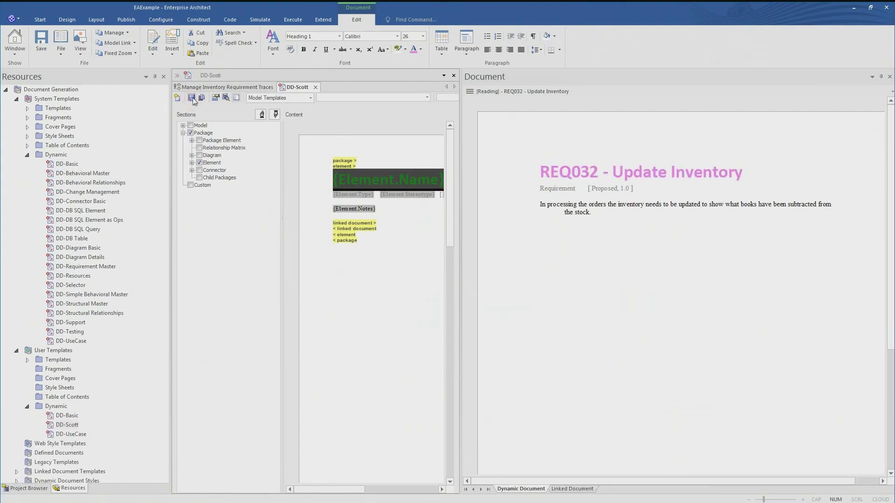
# Paste the copied logo image on its own line between the {Element.Type} and {Element.Stereotype} fields of DD-Scott and save the template
pyautogui.click(379, 195)
pyautogui.press('Return')
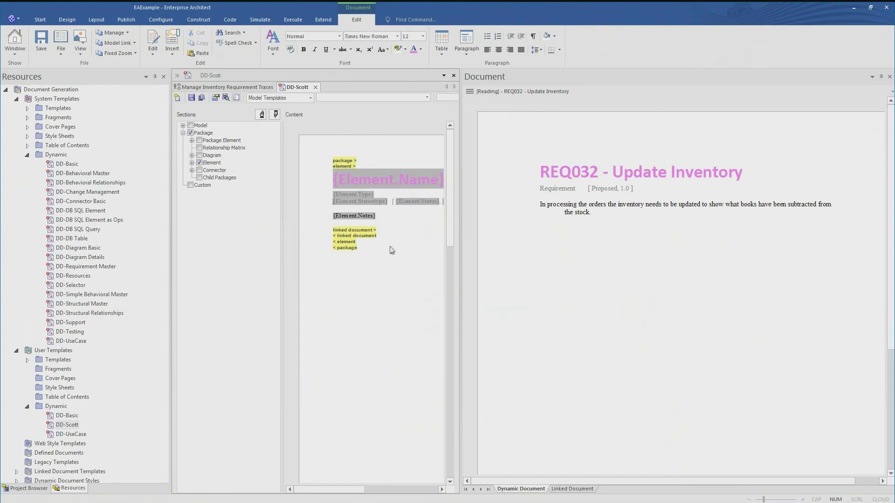
pyautogui.press('Return')
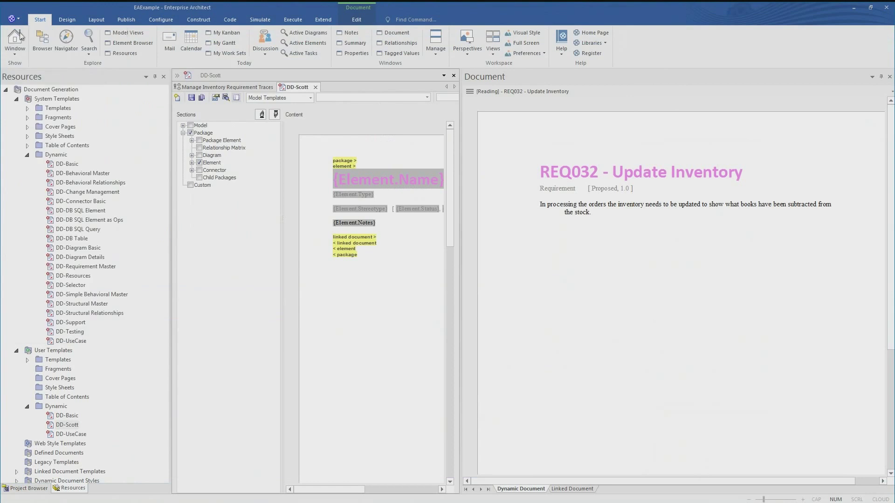
pyautogui.hotkey('ctrl', 'v')
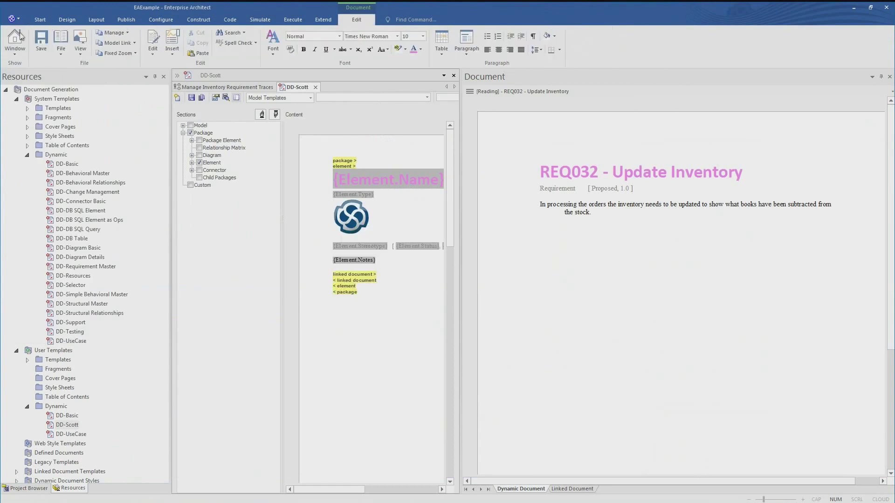
pyautogui.click(191, 97)
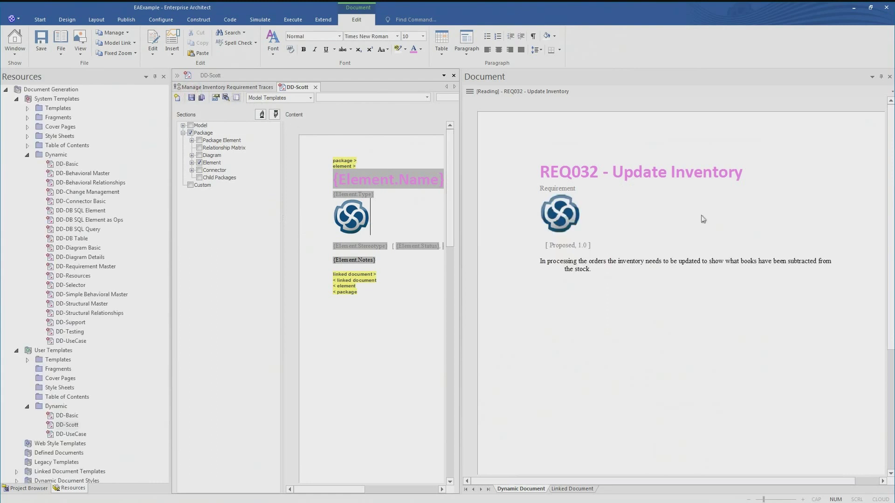
pyautogui.click(725, 329)
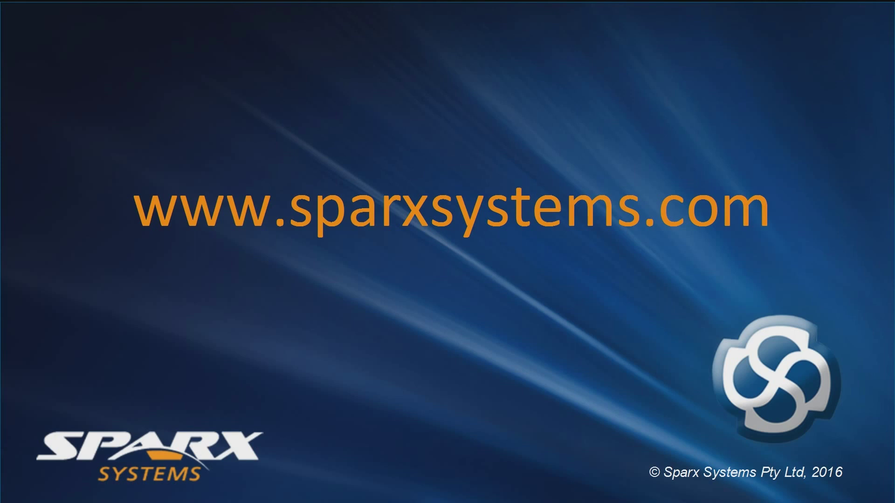
pyautogui.press('Right')
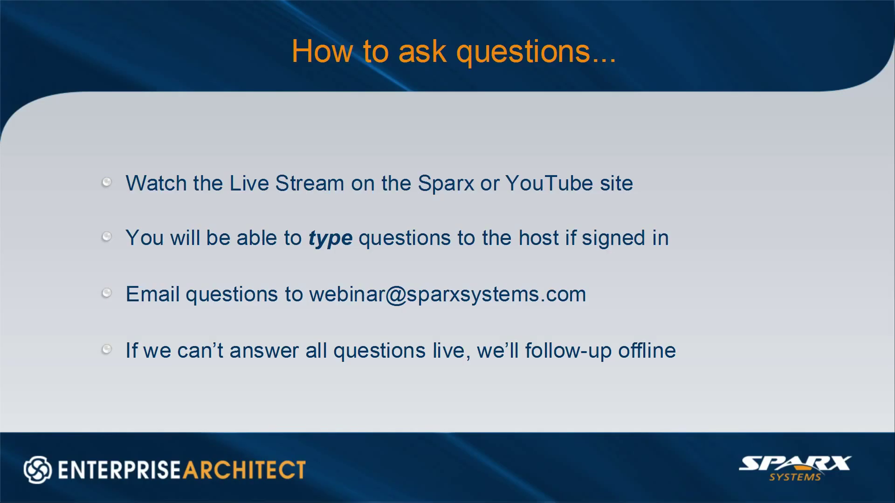